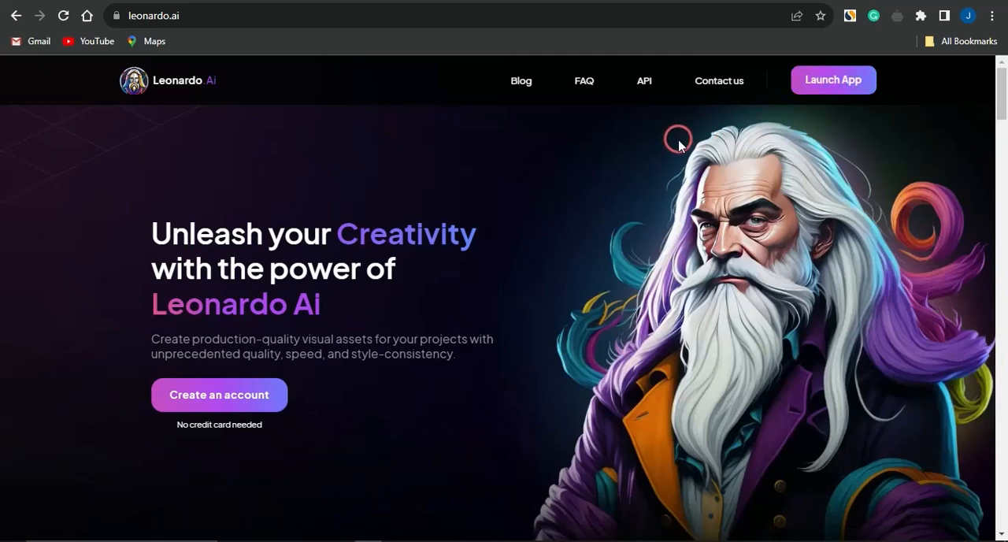
# Open the Leonardo.Ai web app and browse the images in the Recent Creations gallery
pyautogui.click(587, 1)
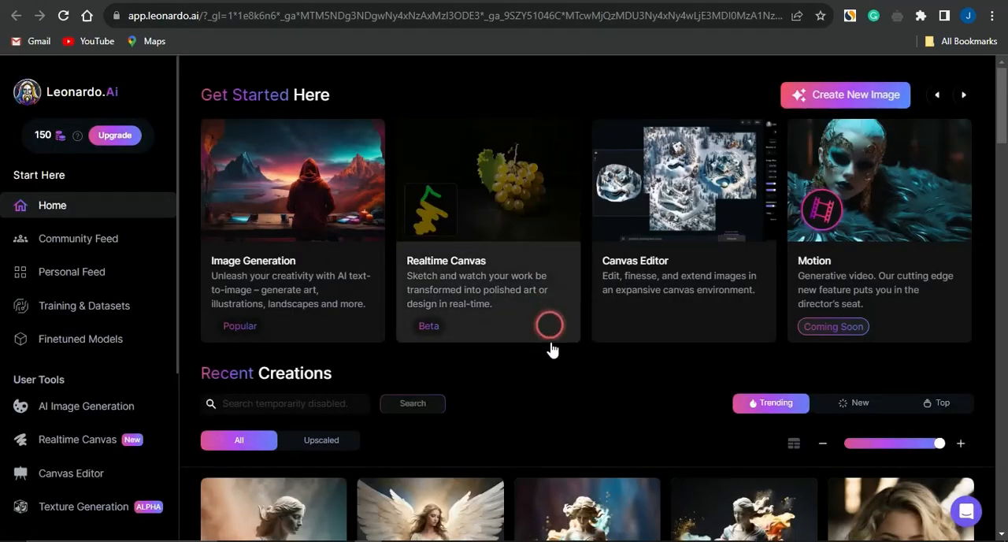
pyautogui.scroll(-3, 555, 426)
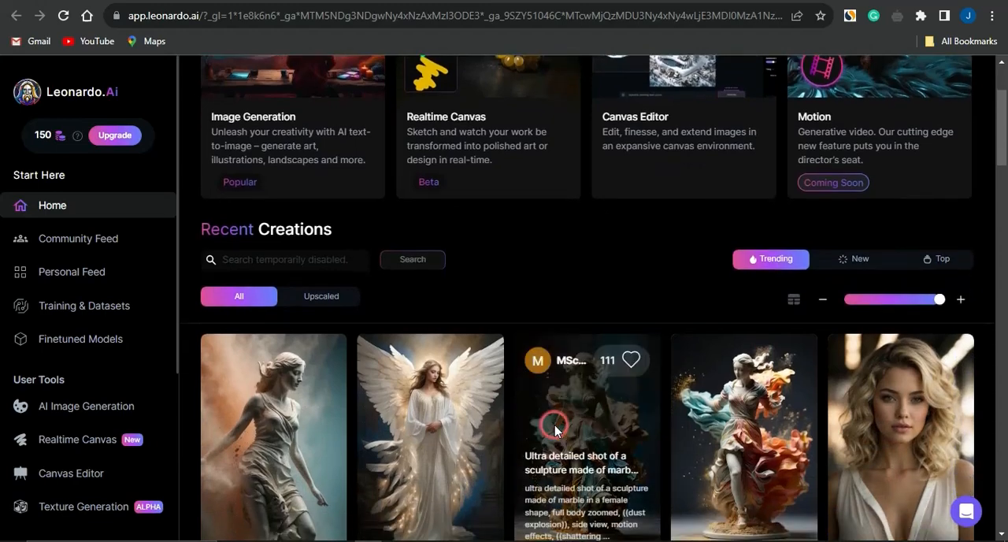
pyautogui.scroll(-2, 555, 430)
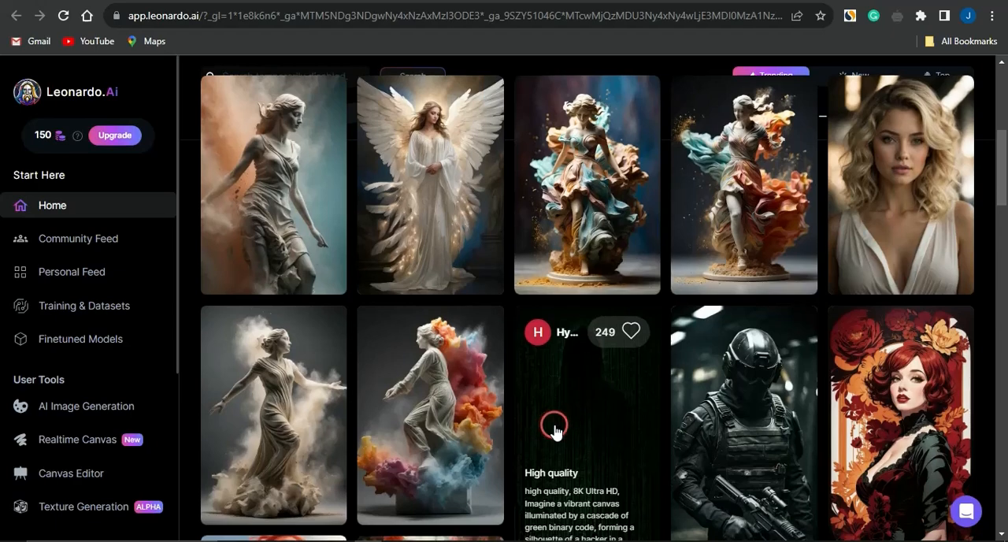
pyautogui.scroll(-2, 555, 430)
pyautogui.scroll(-4, 554, 430)
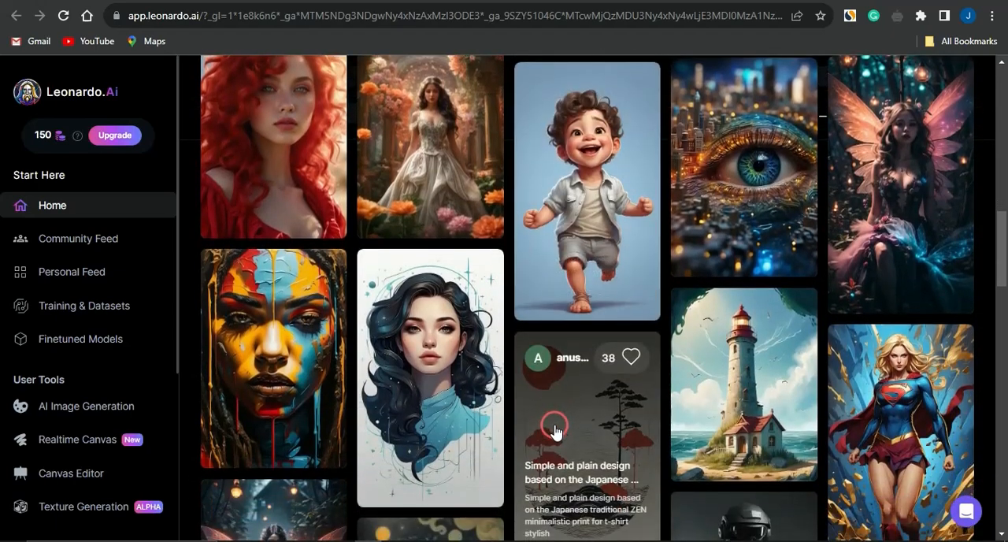
pyautogui.scroll(-2, 554, 430)
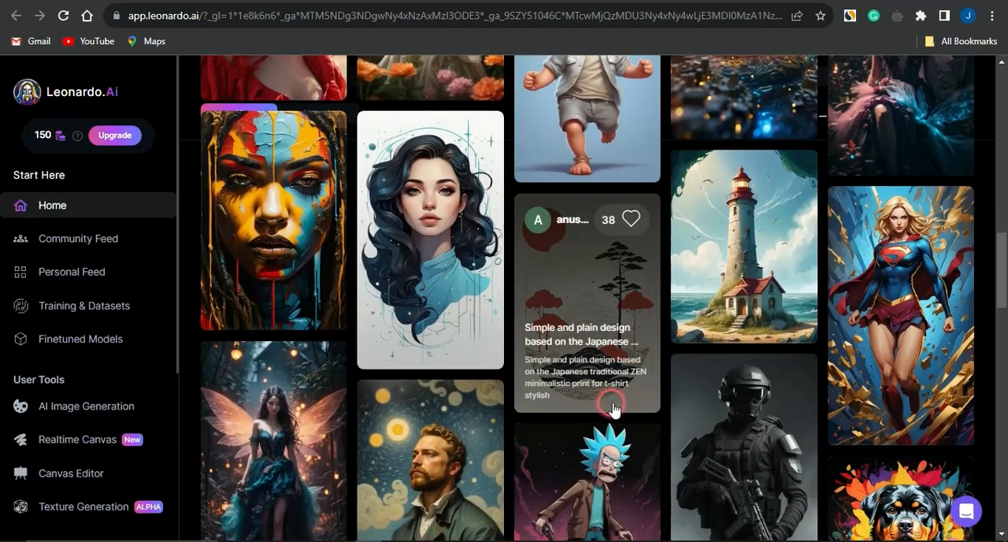
pyautogui.scroll(-2, 589, 419)
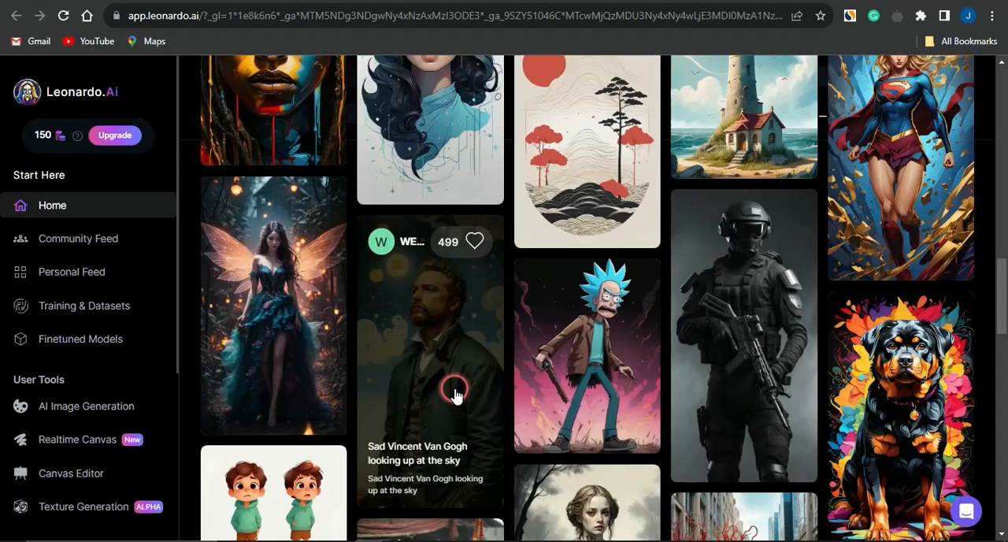
# Examine the prompt, negative prompt and generation settings of the "Sad Vincent Van Gogh looking up at the sky" image, and close its details
pyautogui.click(454, 392)
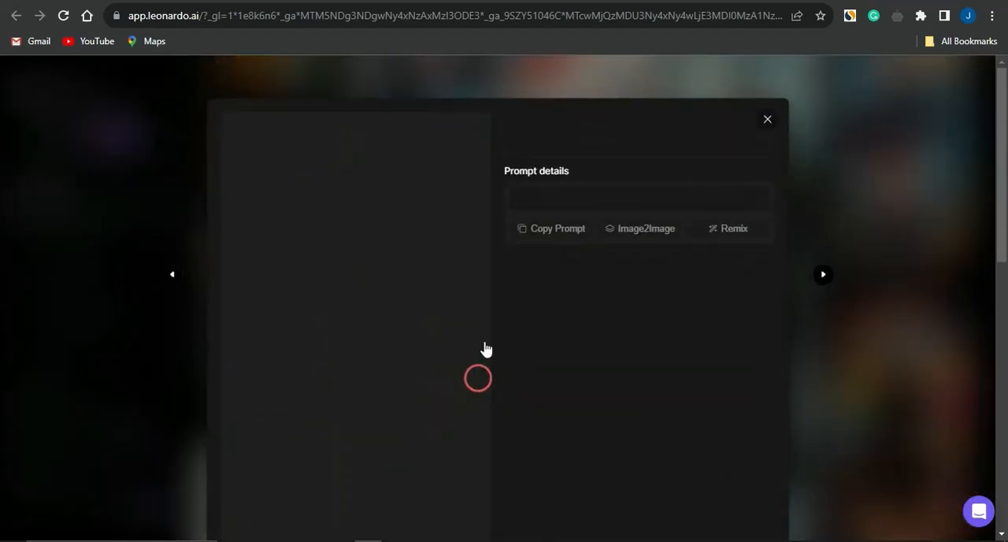
pyautogui.scroll(-5, 434, 333)
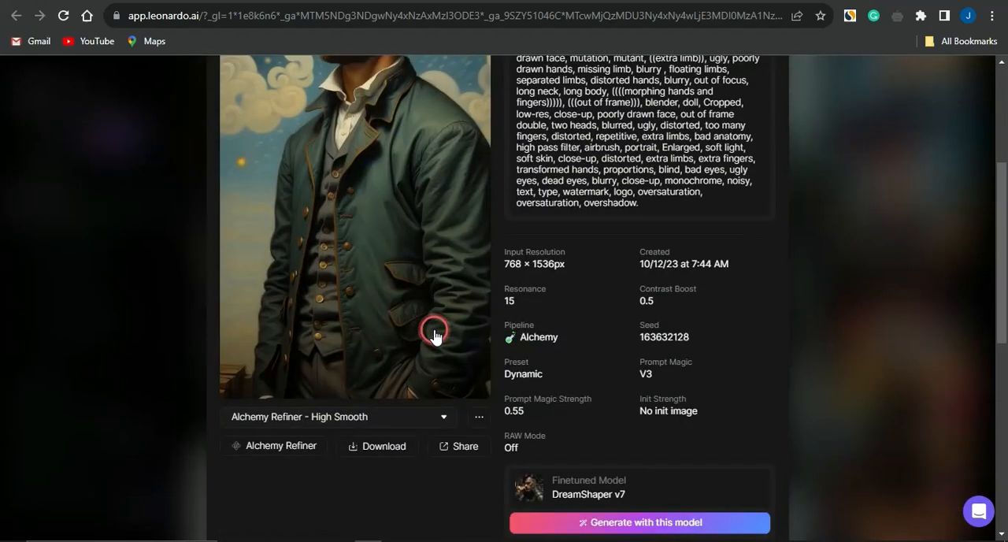
pyautogui.scroll(5, 454, 185)
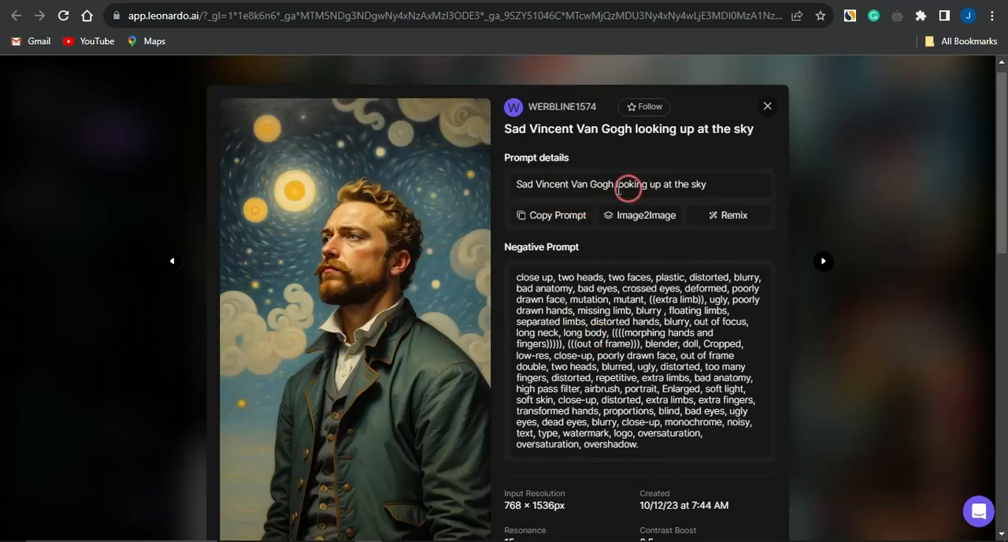
pyautogui.scroll(-4, 615, 319)
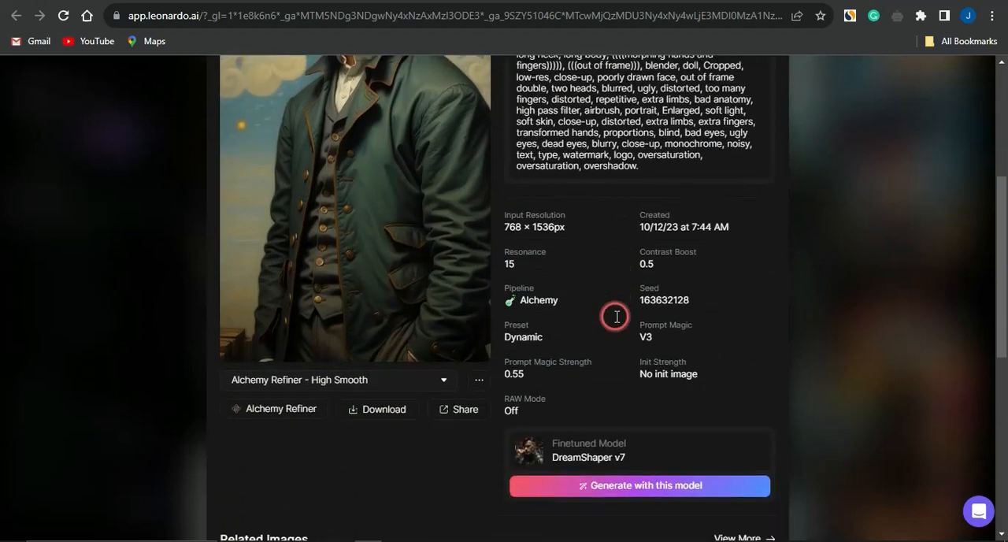
pyautogui.scroll(-2, 615, 318)
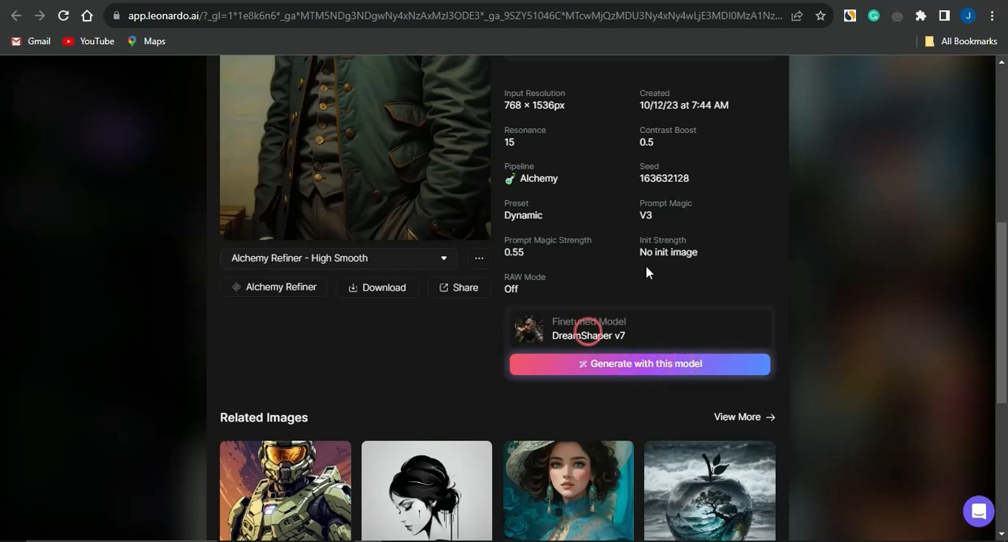
pyautogui.scroll(5, 645, 268)
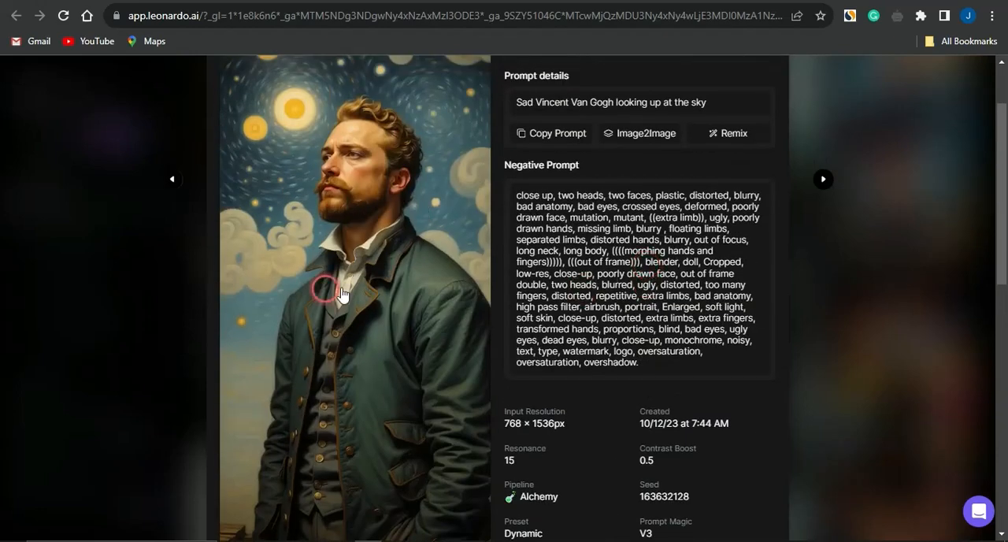
pyautogui.scroll(2, 533, 374)
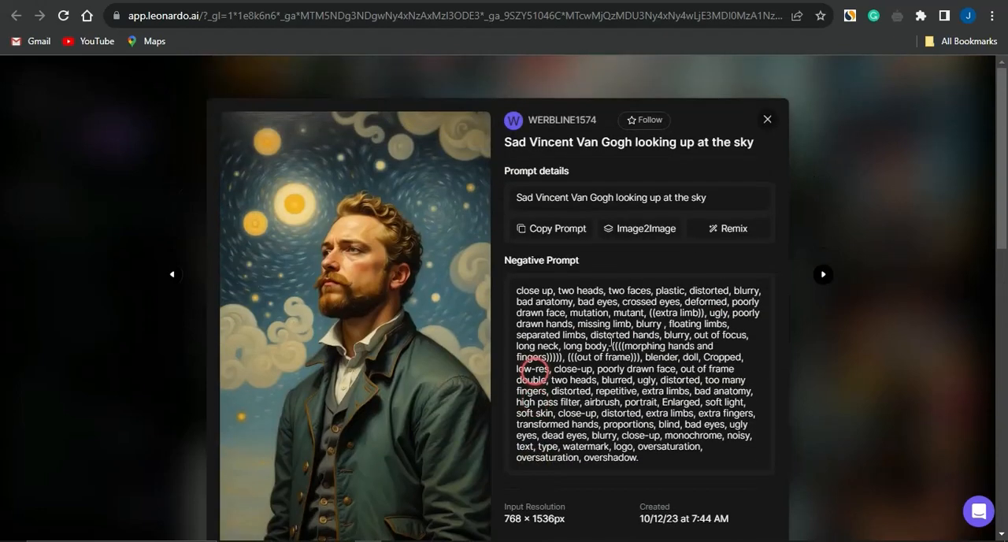
pyautogui.click(769, 121)
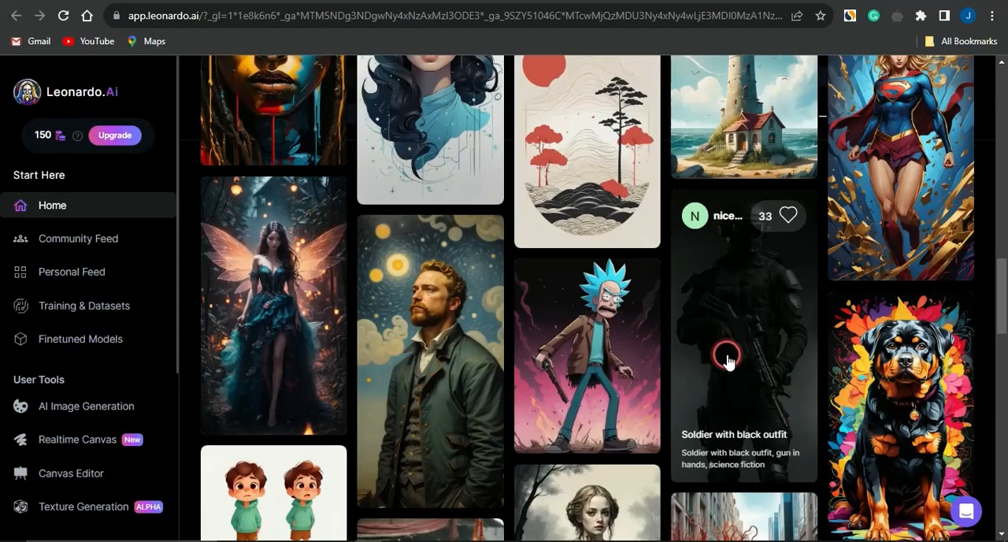
# Look through more of the gallery and open the AI Image Generation tool
pyautogui.scroll(-5, 728, 361)
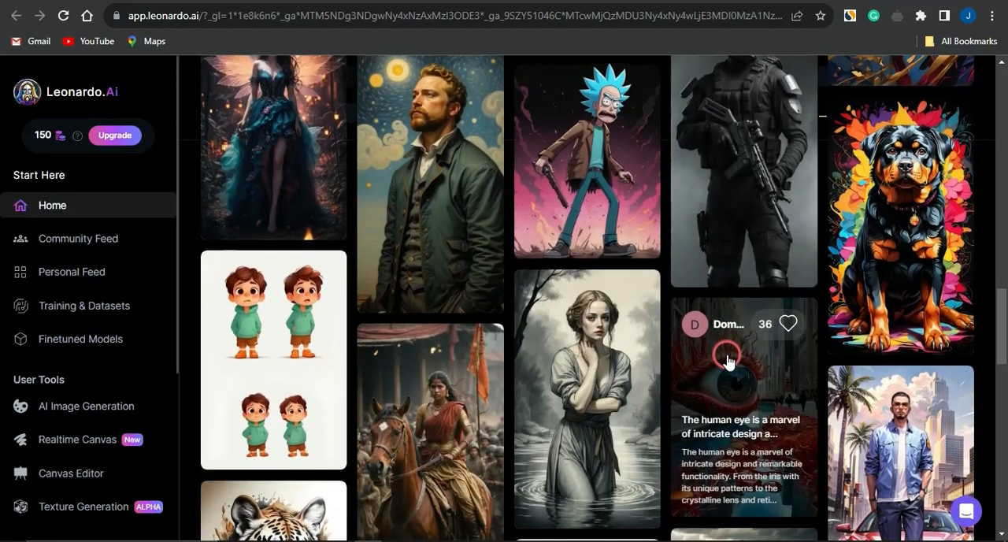
pyautogui.scroll(-3, 727, 361)
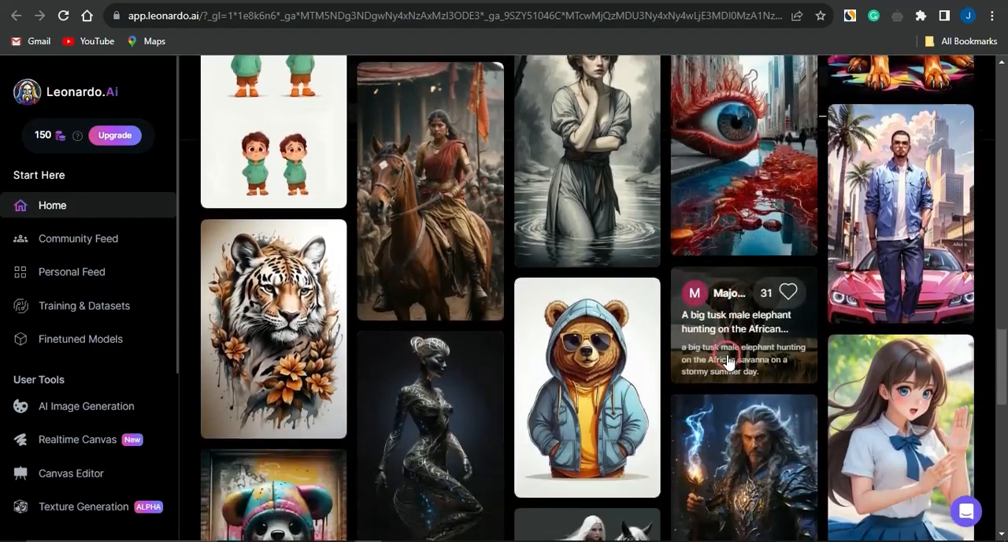
pyautogui.scroll(5, 728, 361)
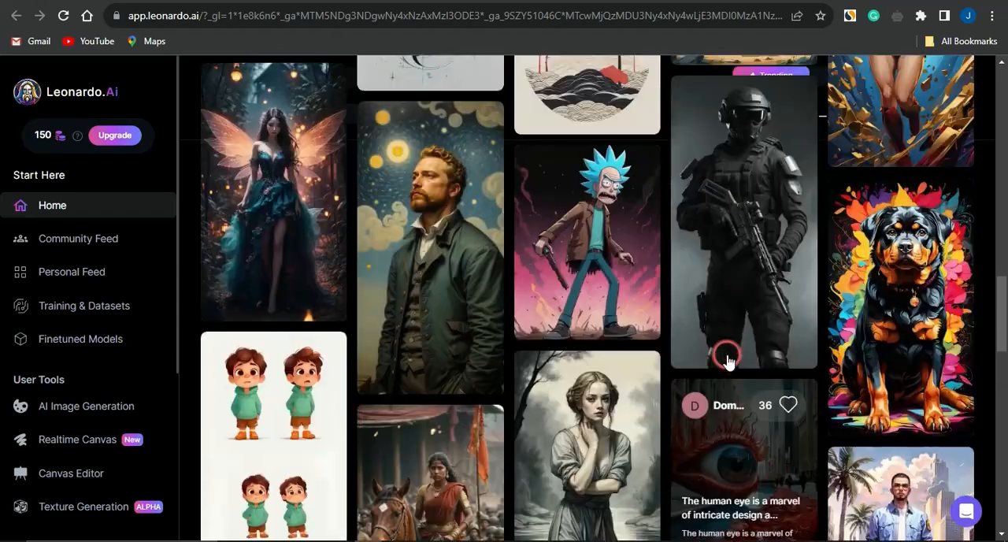
pyautogui.scroll(8, 728, 360)
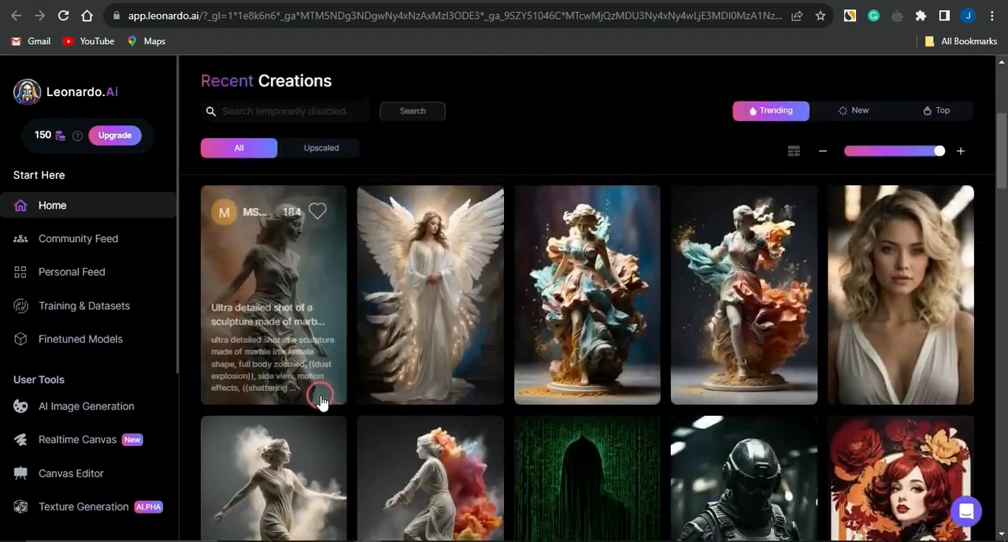
pyautogui.click(67, 414)
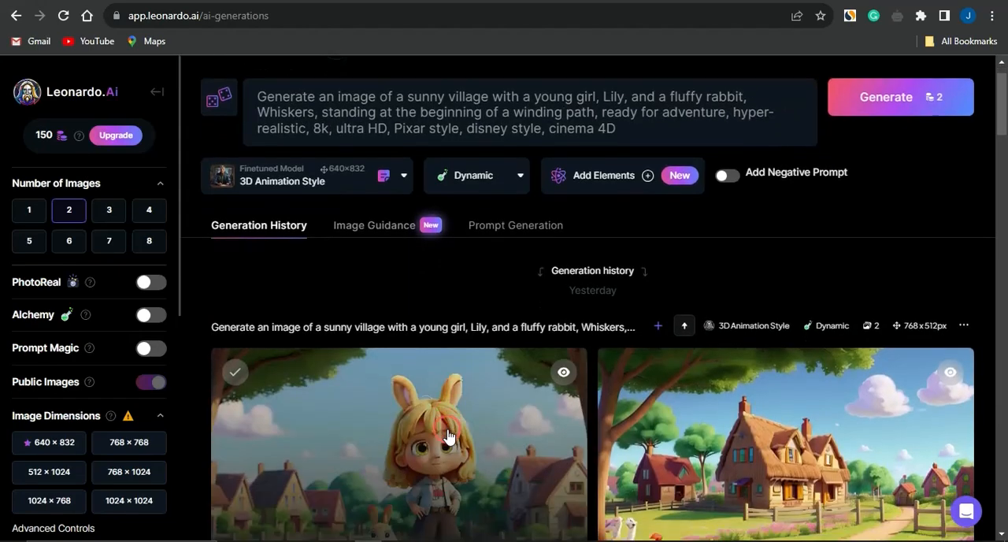
# Examine the earlier generated images and their prompts in the generation history
pyautogui.scroll(-3, 448, 436)
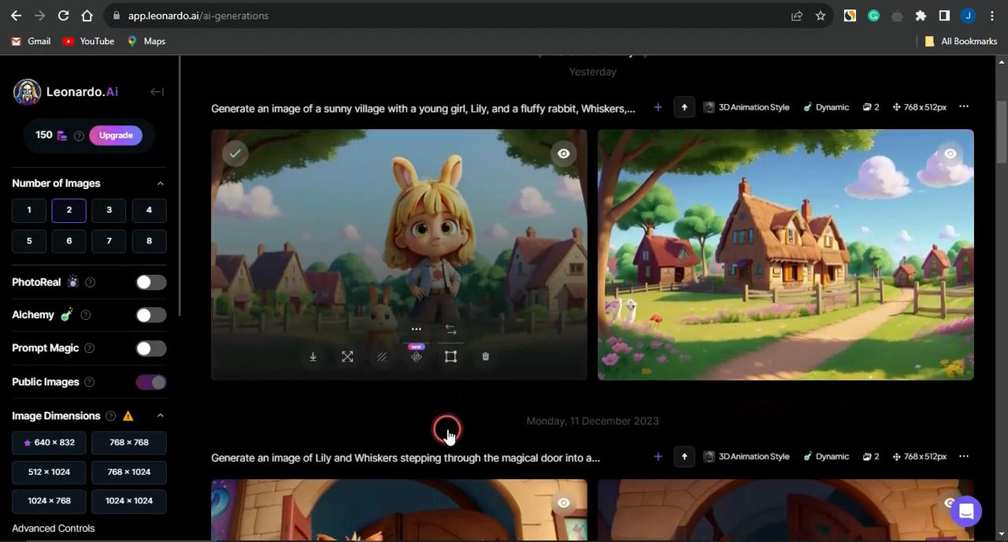
pyautogui.scroll(-2, 448, 436)
pyautogui.scroll(-6, 448, 435)
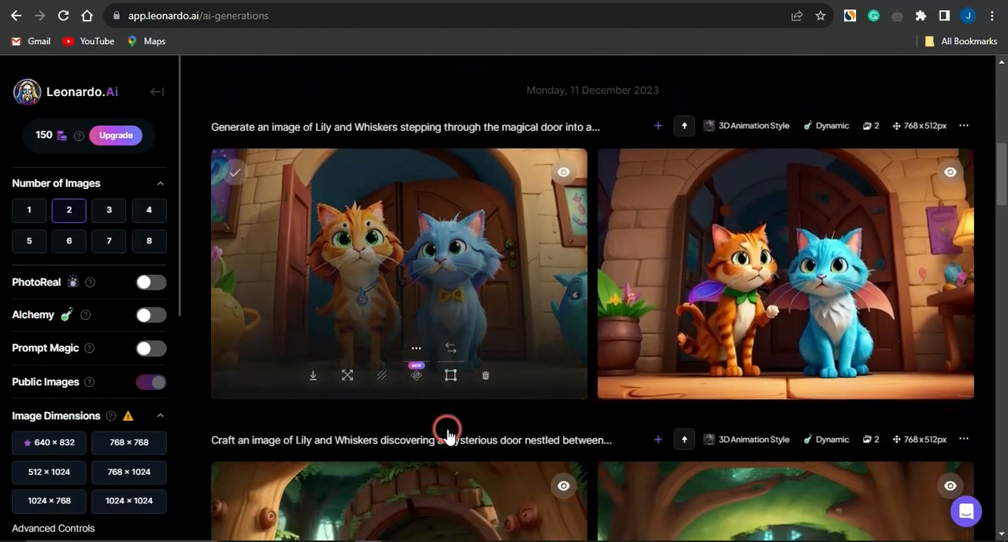
pyautogui.scroll(-5, 447, 435)
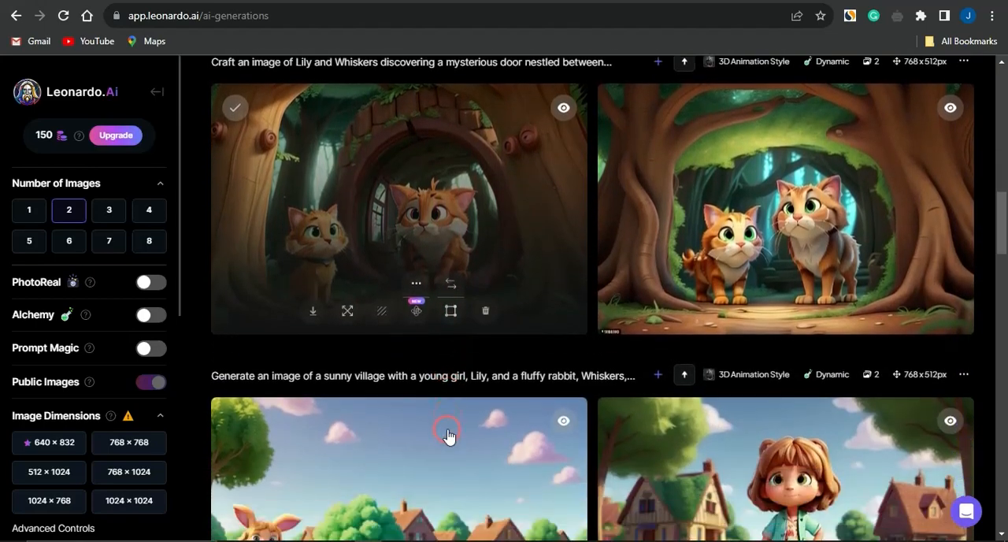
pyautogui.scroll(-8, 447, 436)
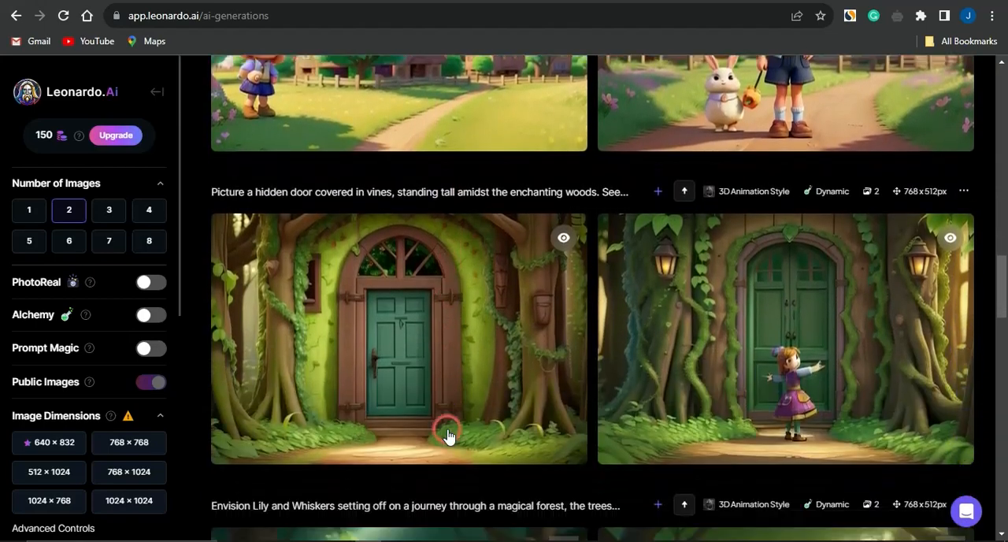
pyautogui.scroll(20, 447, 436)
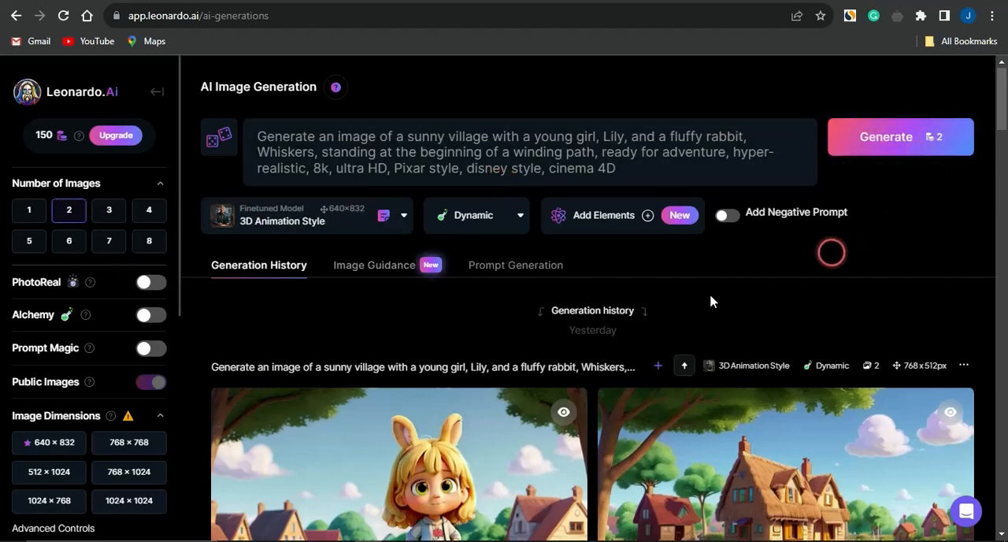
pyautogui.scroll(-3, 525, 367)
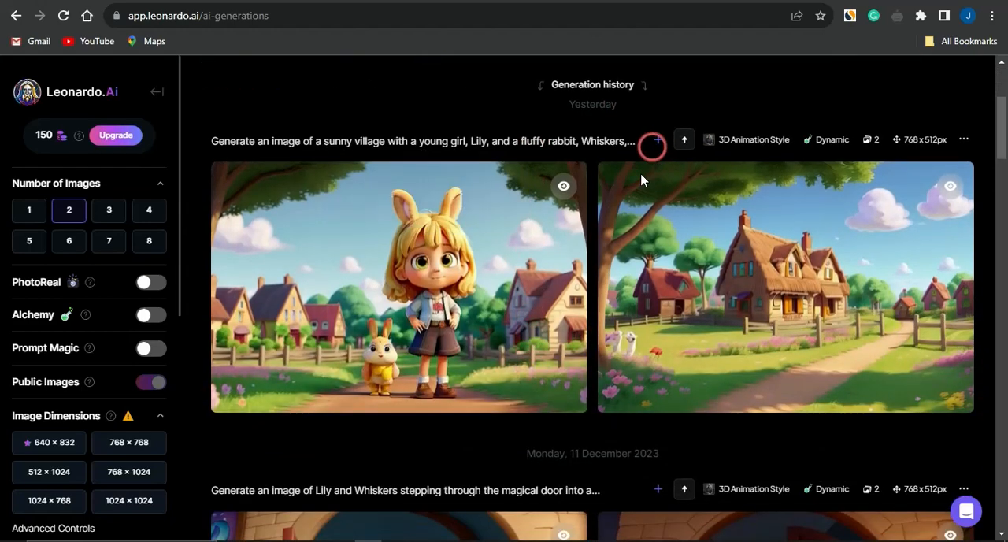
pyautogui.scroll(-4, 599, 407)
pyautogui.scroll(7, 598, 413)
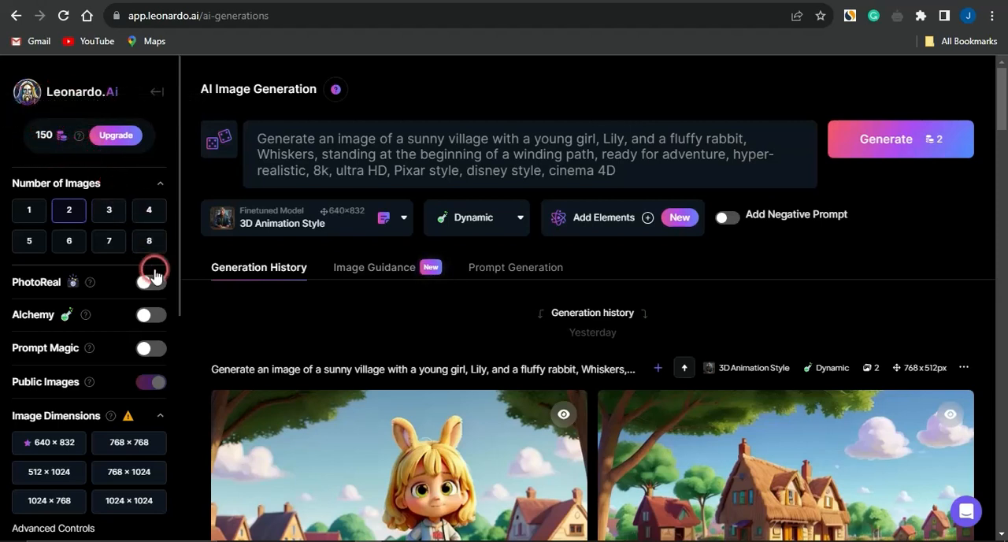
# Review the image generation settings and choose DreamShaper v7 as the finetuned model
pyautogui.scroll(-1, 162, 398)
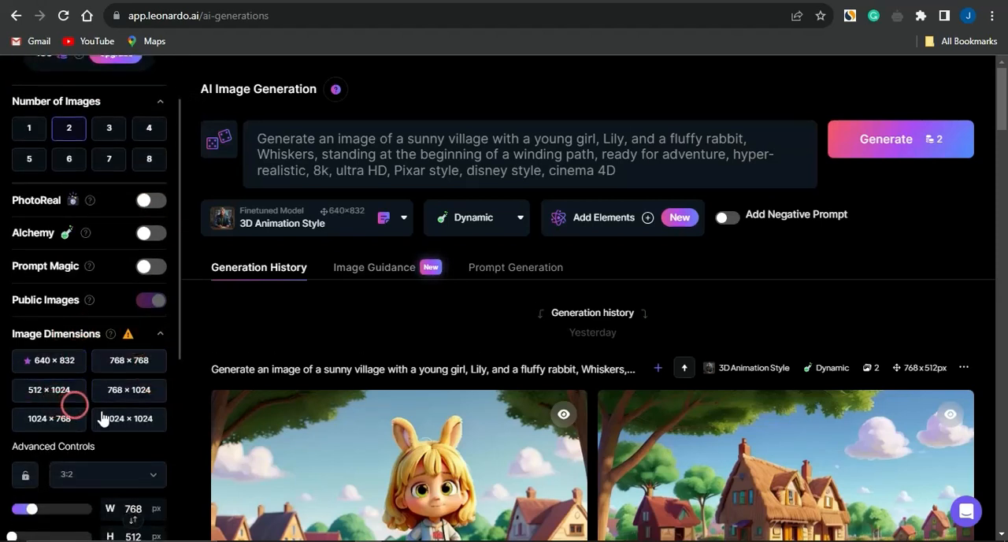
pyautogui.scroll(-2, 118, 423)
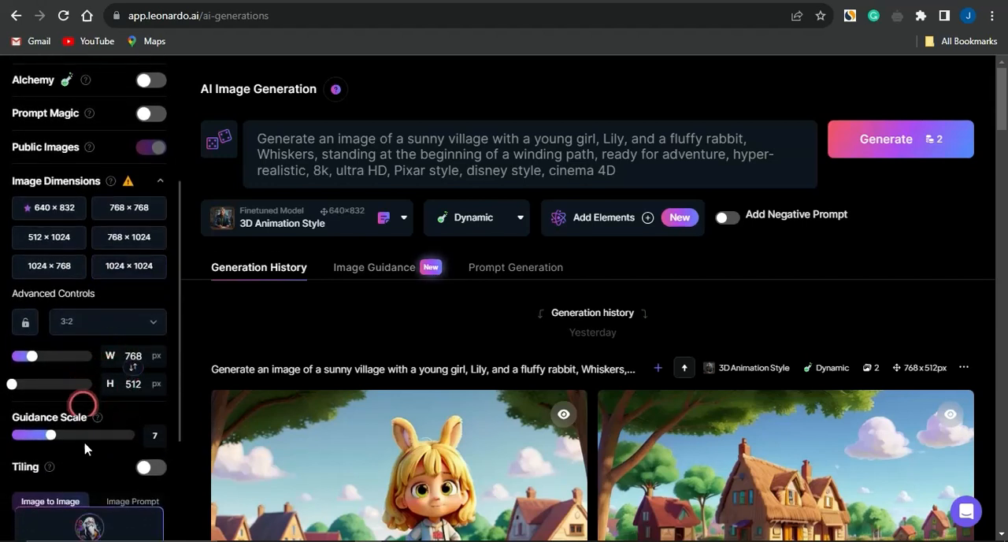
pyautogui.scroll(-2, 88, 453)
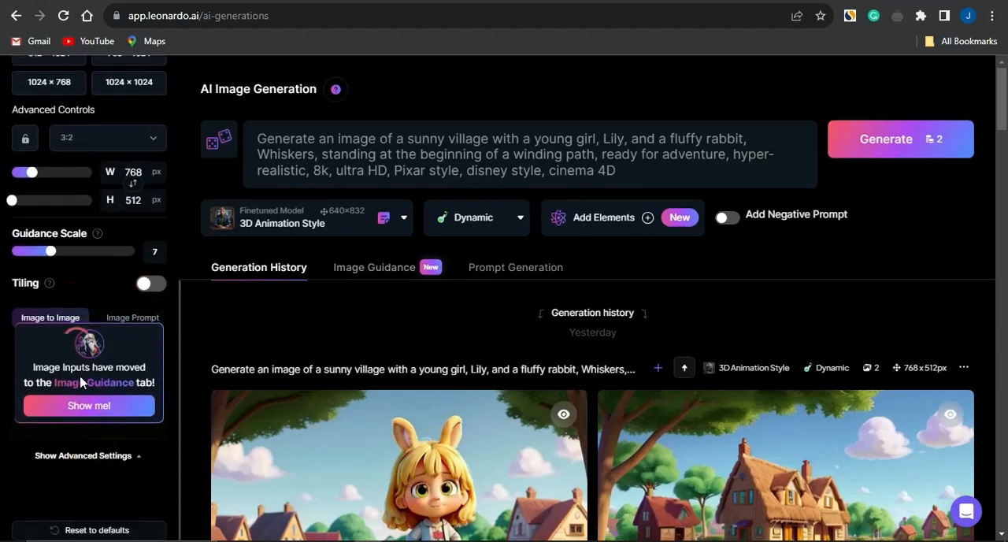
pyautogui.scroll(5, 92, 463)
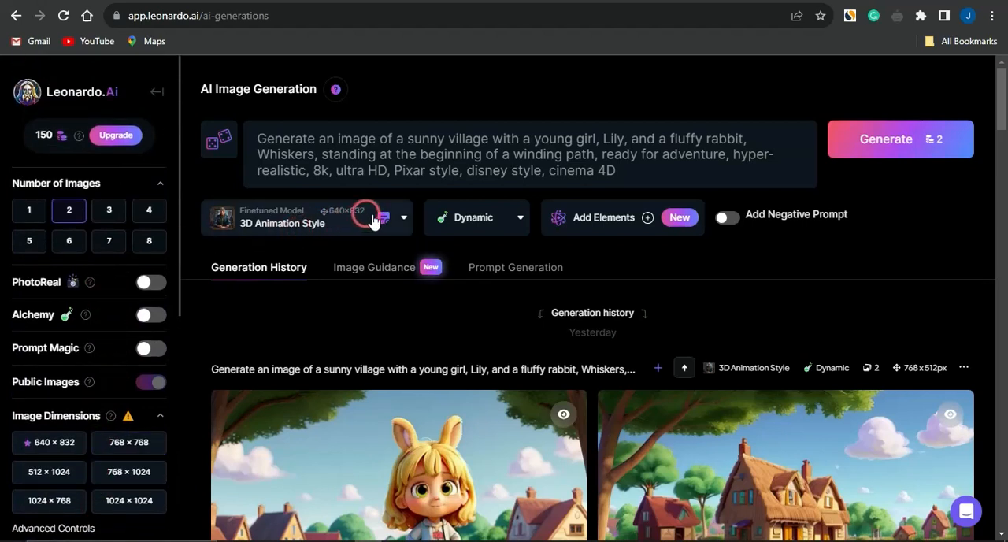
pyautogui.click(404, 220)
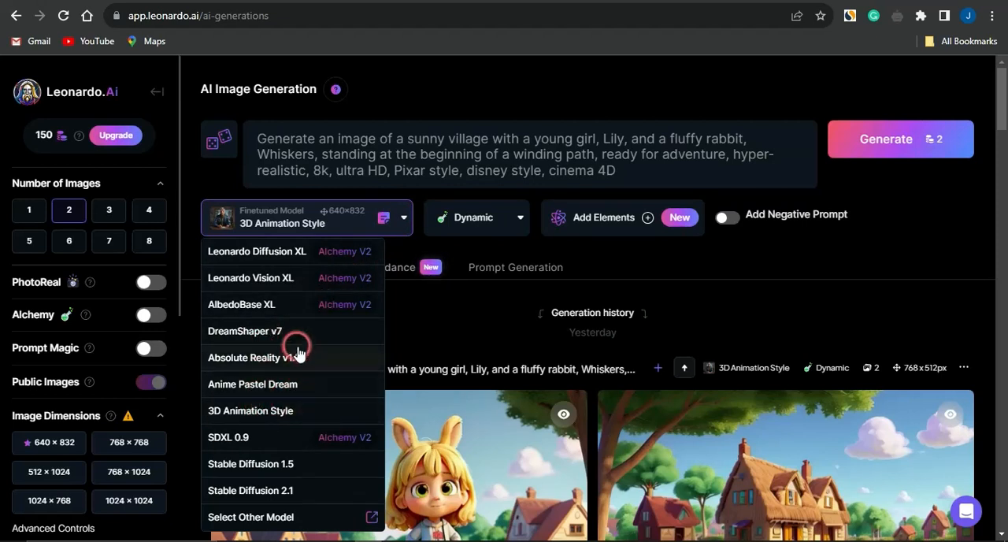
pyautogui.click(272, 331)
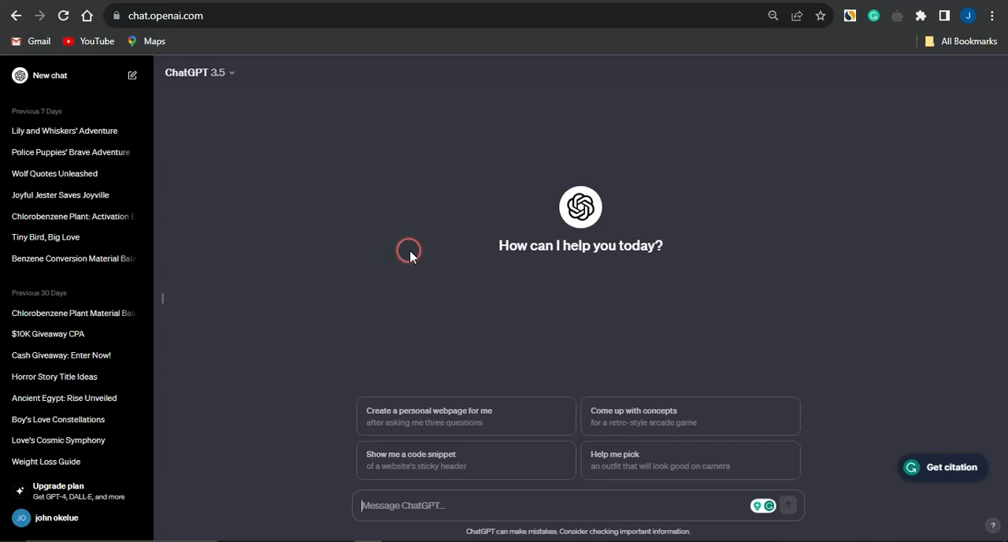
# Switch to ChatGPT and submit the prompt "describe a horror character with a pumpkin head in different scenes"
pyautogui.write('describe a horror character with a pumpkin head in different scenes')
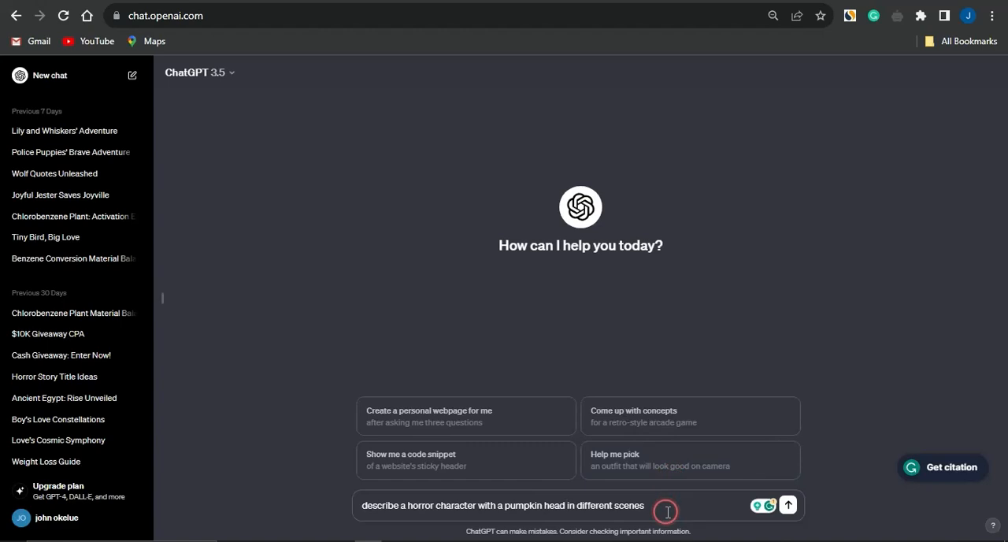
pyautogui.press('Return')
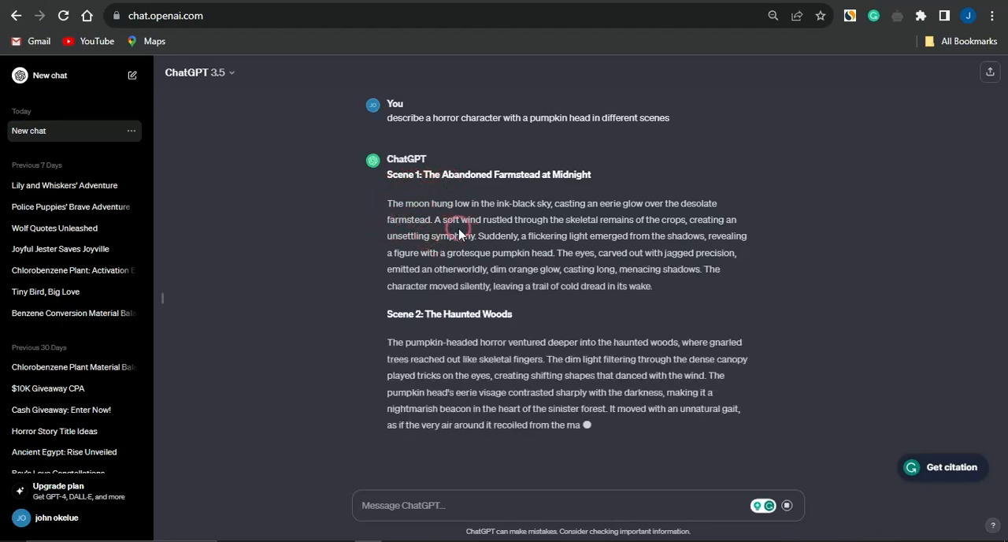
pyautogui.scroll(1, 459, 234)
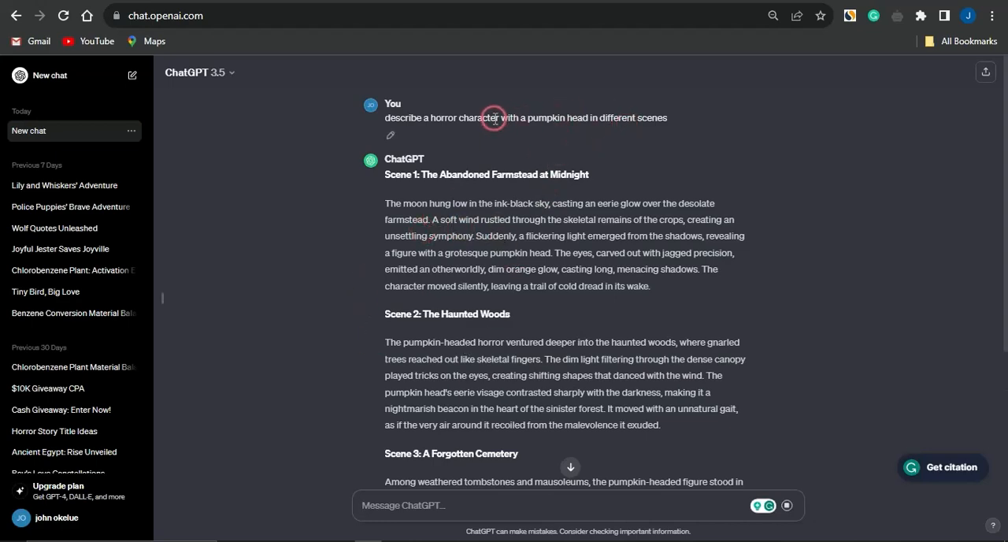
# Copy ChatGPT's Scene 1 farmstead description into the Leonardo.Ai image prompt, replacing the old text, generate two images and view them
pyautogui.scroll(-2, 461, 305)
pyautogui.scroll(2, 464, 308)
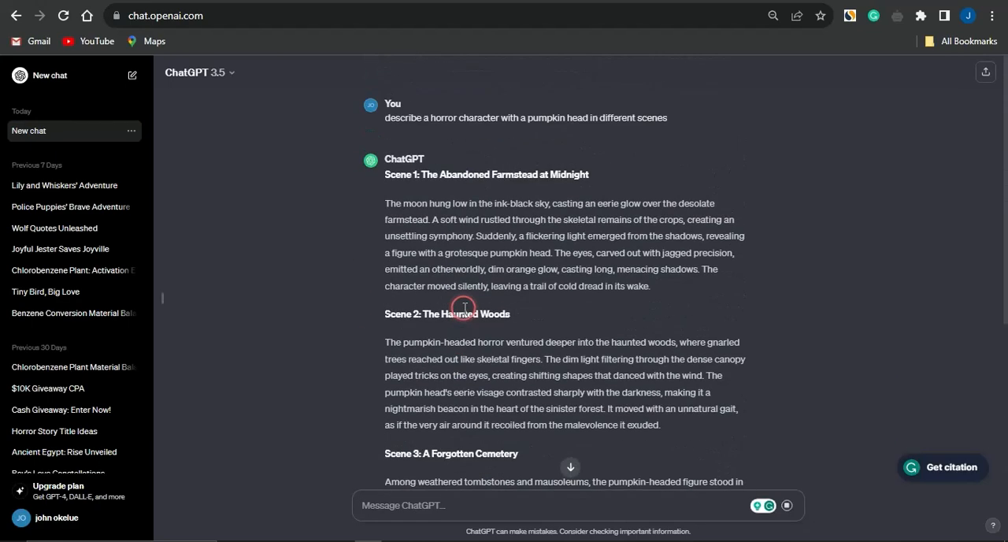
pyautogui.moveTo(383, 207); pyautogui.dragTo(655, 286)
pyautogui.hotkey('ctrl', 'c')
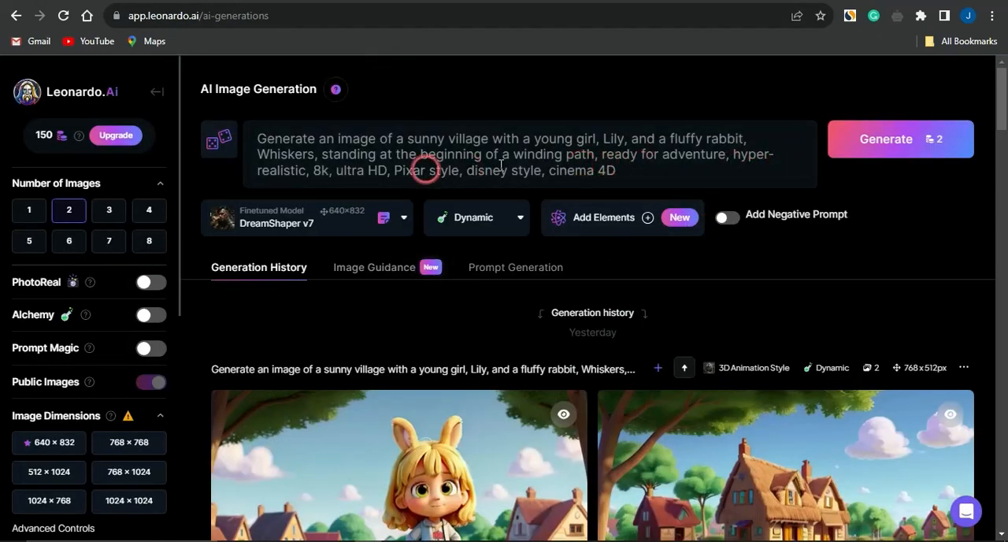
pyautogui.click(631, 172)
pyautogui.hotkey('ctrl', 'a')
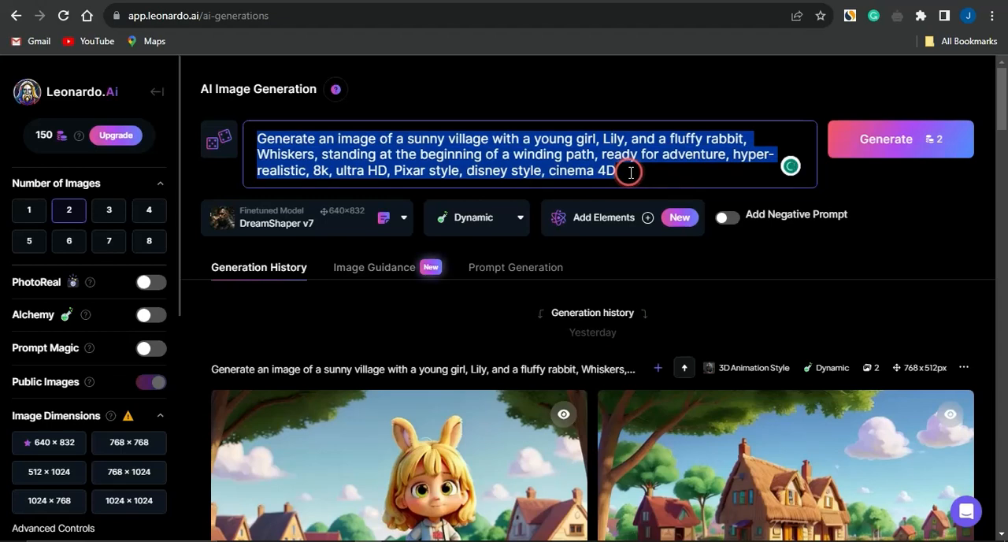
pyautogui.hotkey('ctrl', 'v')
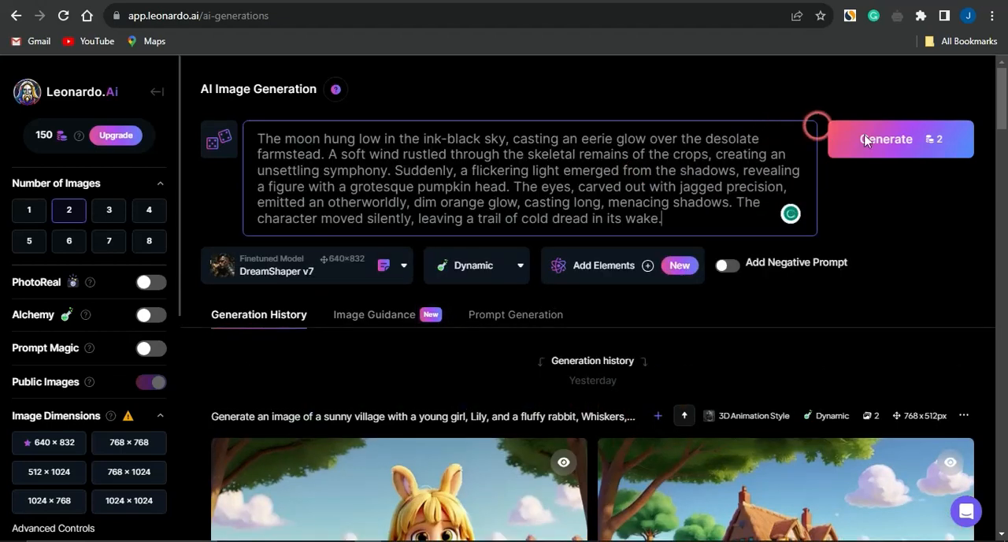
pyautogui.click(898, 147)
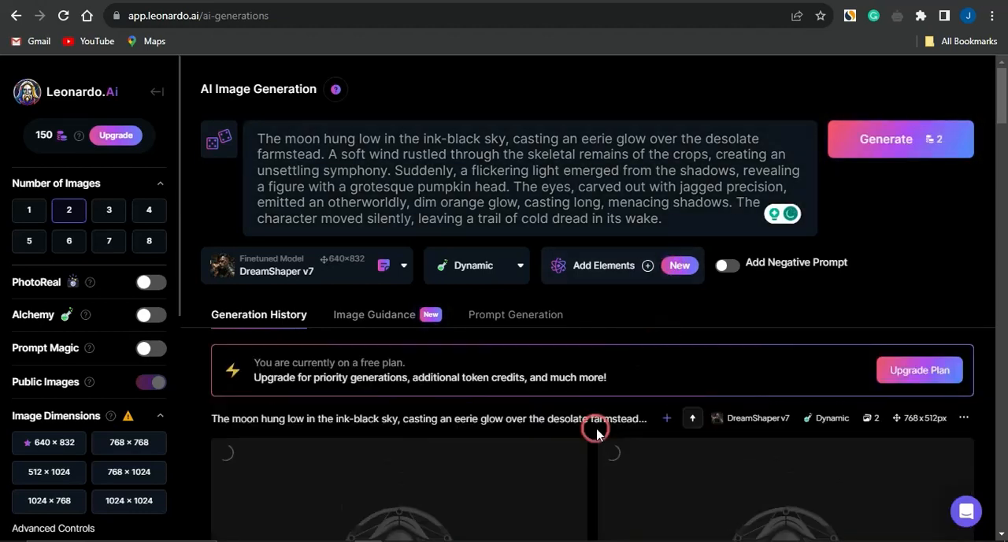
pyautogui.scroll(-3, 596, 425)
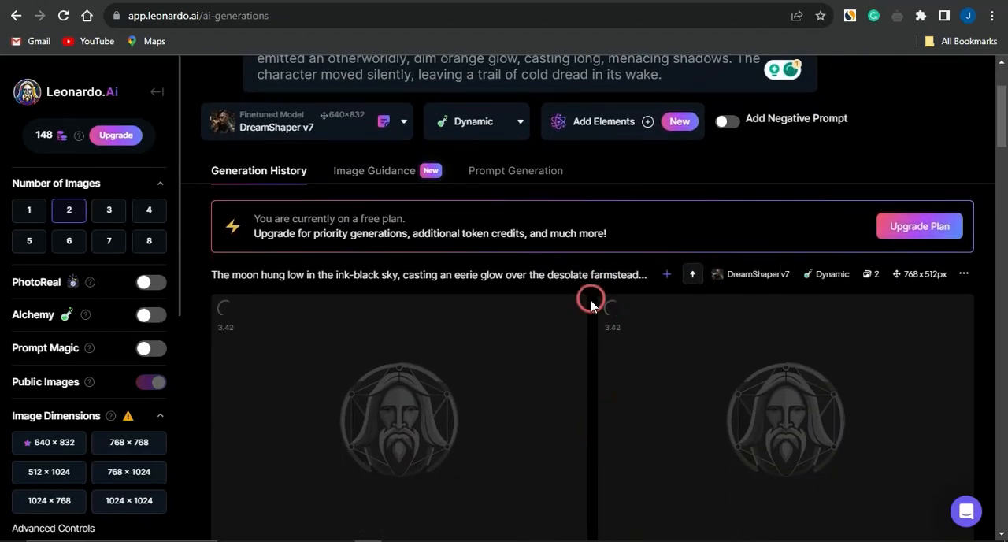
pyautogui.scroll(-2, 588, 370)
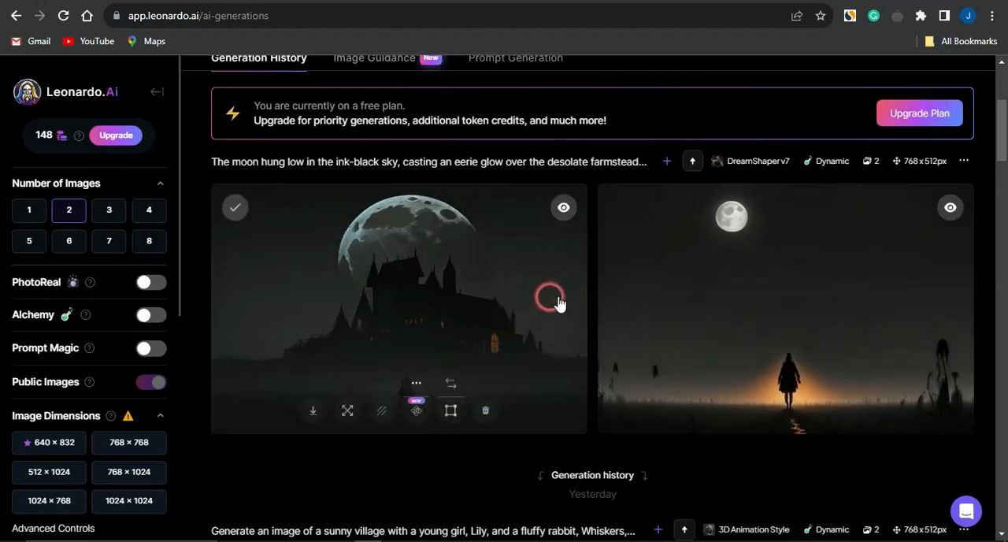
pyautogui.scroll(3, 581, 272)
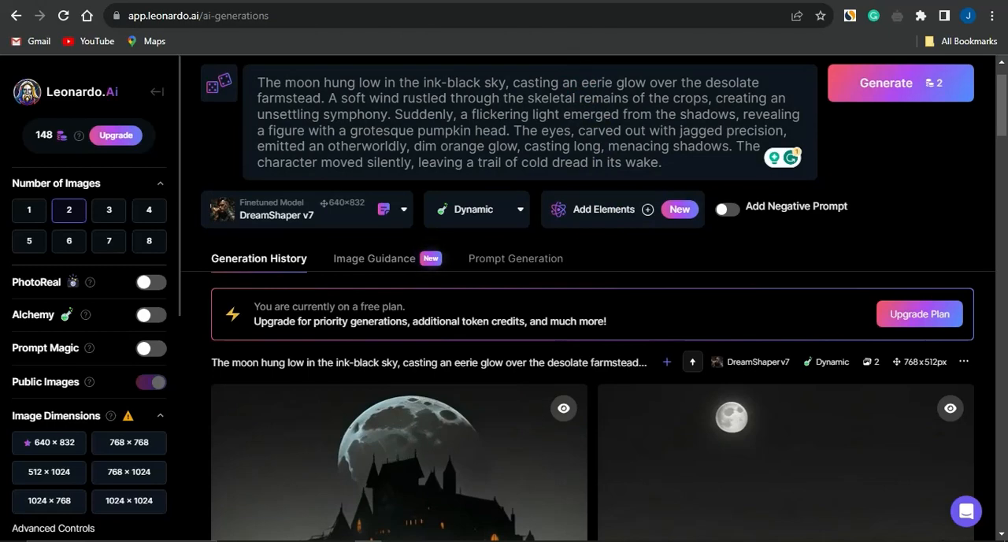
# Replace the Leonardo.Ai prompt with ChatGPT's Scene 2 haunted woods description, generate two images and view them
pyautogui.click(315, 2)
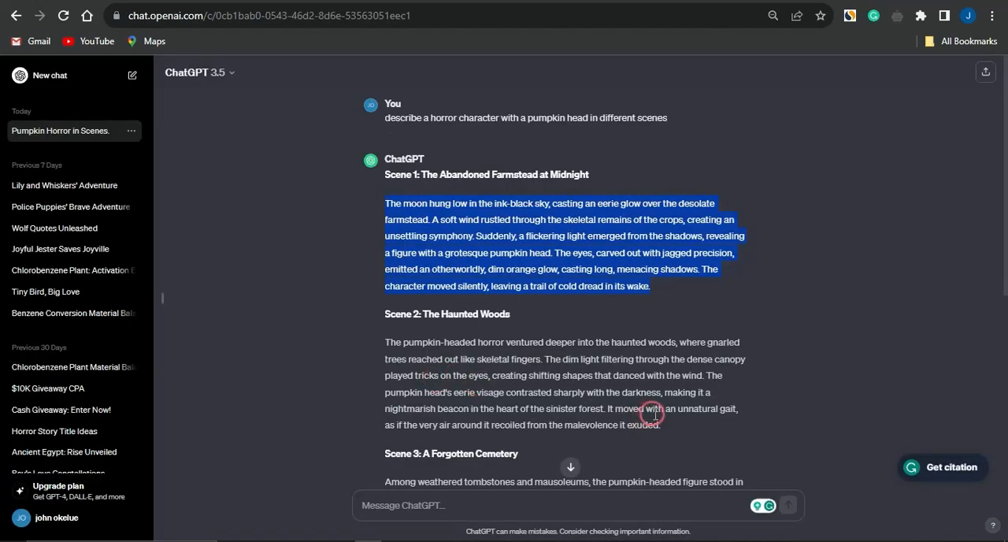
pyautogui.moveTo(664, 428); pyautogui.dragTo(386, 347)
pyautogui.hotkey('ctrl', 'c')
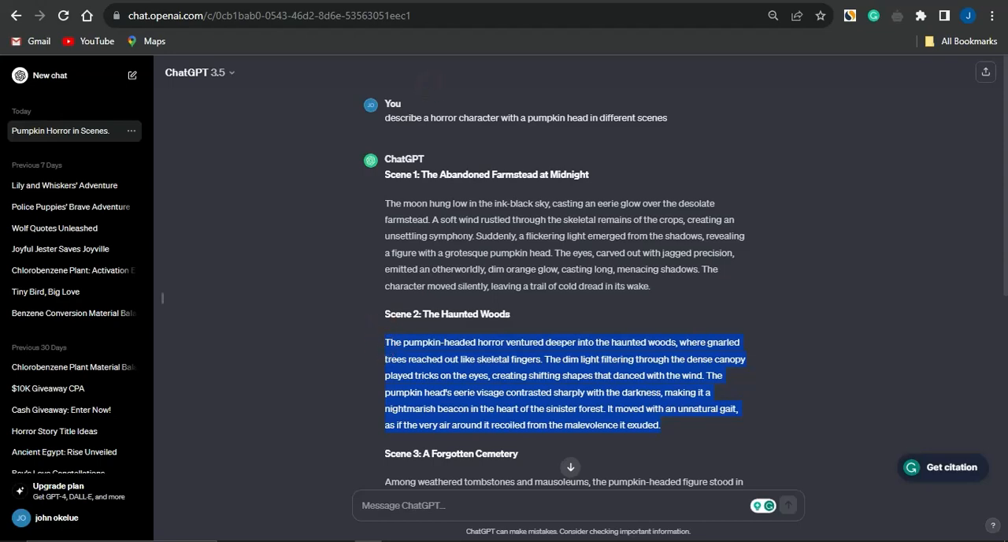
pyautogui.click(437, 1)
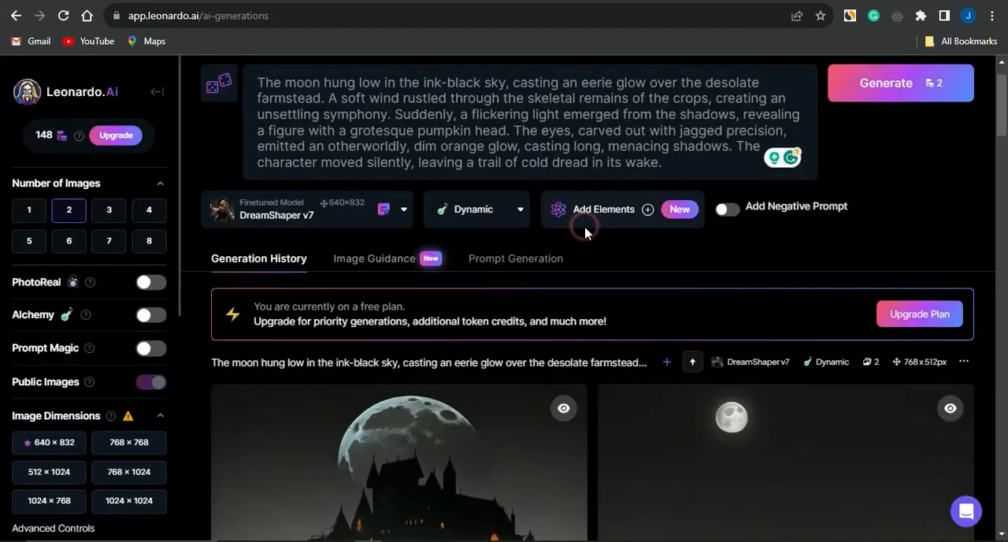
pyautogui.click(676, 167)
pyautogui.hotkey('ctrl', 'a')
pyautogui.hotkey('ctrl', 'v')
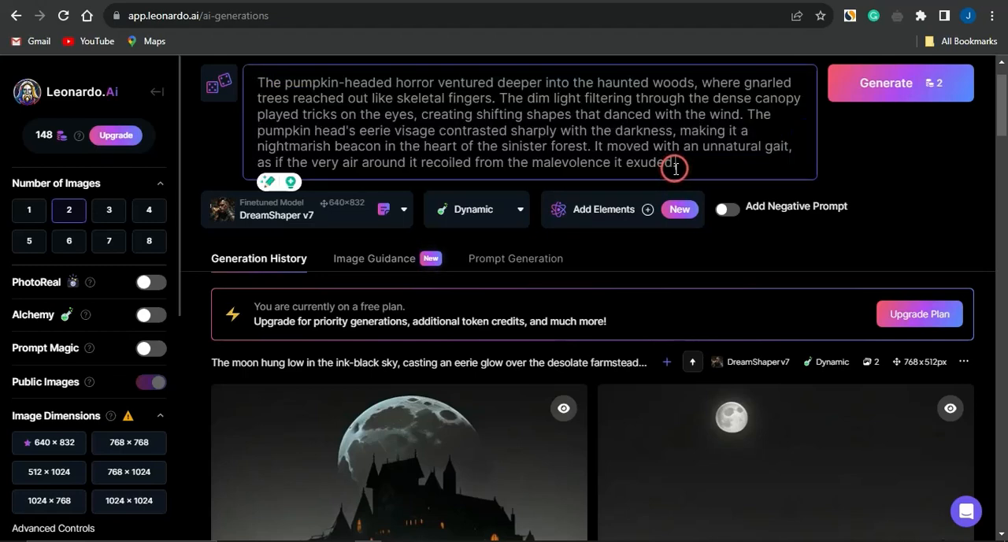
pyautogui.click(887, 85)
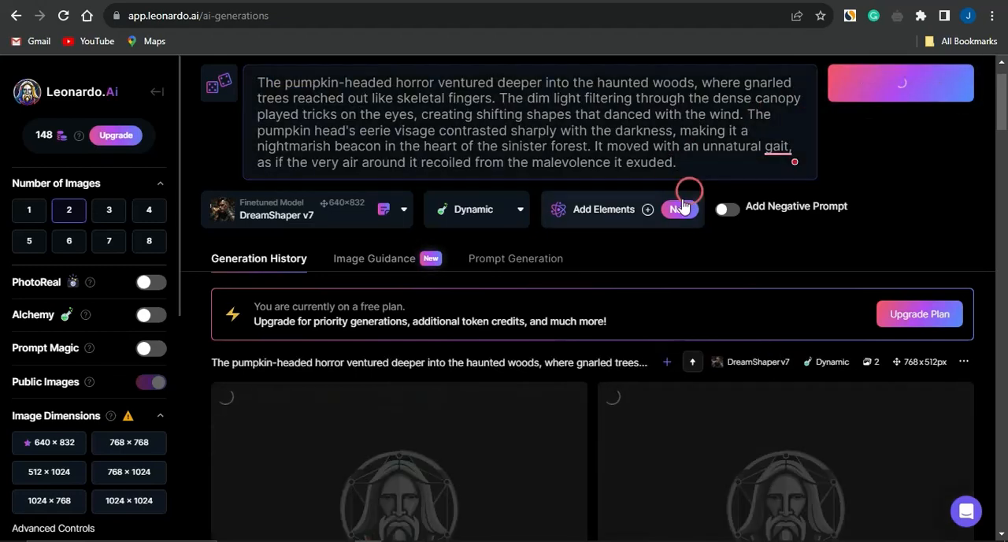
pyautogui.scroll(-2, 547, 367)
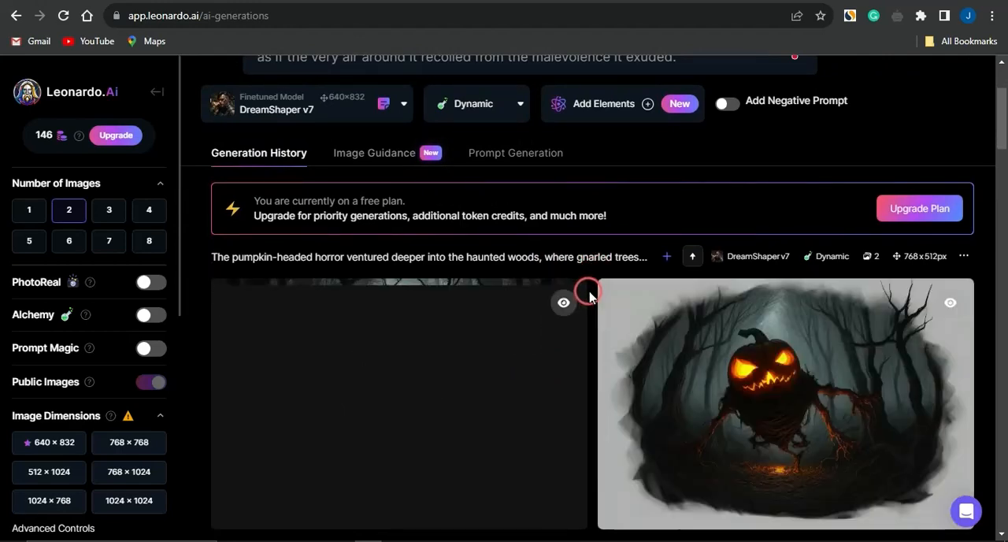
pyautogui.scroll(-1, 589, 290)
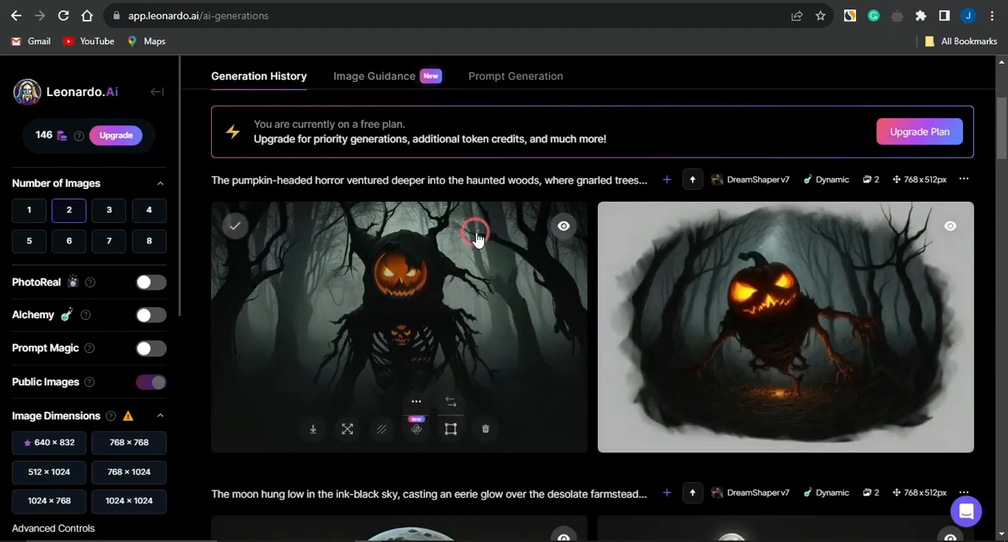
pyautogui.scroll(3, 476, 237)
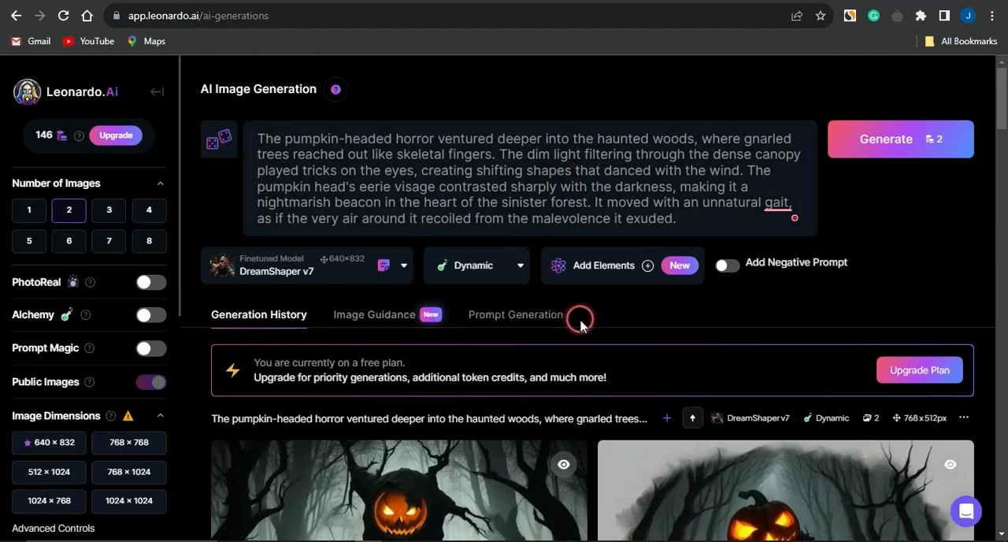
# Use the first haunted woods image, with the skeletal body, as Image to Image guidance and review the guidance settings
pyautogui.scroll(-3, 580, 324)
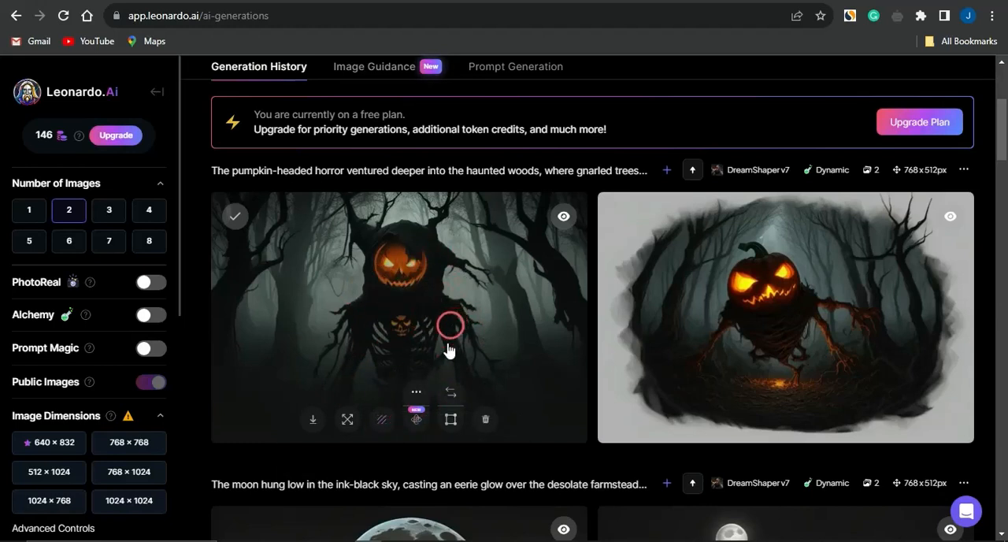
pyautogui.click(450, 391)
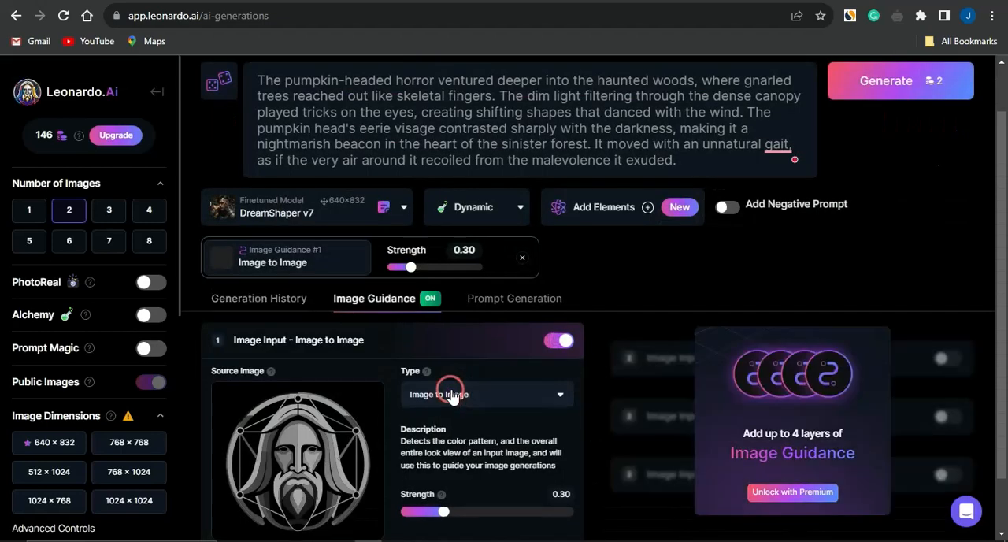
pyautogui.scroll(-1, 327, 382)
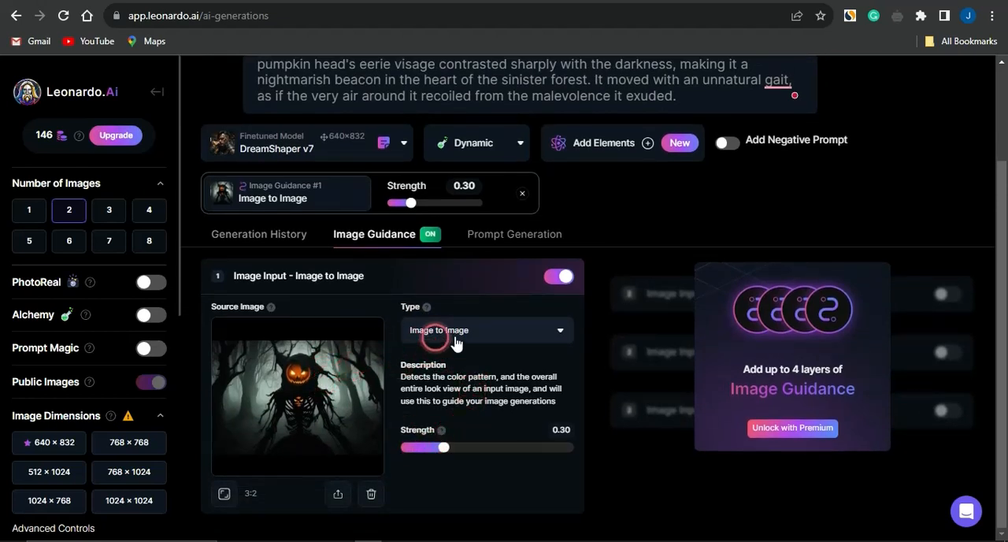
pyautogui.scroll(1, 457, 276)
pyautogui.scroll(1, 458, 278)
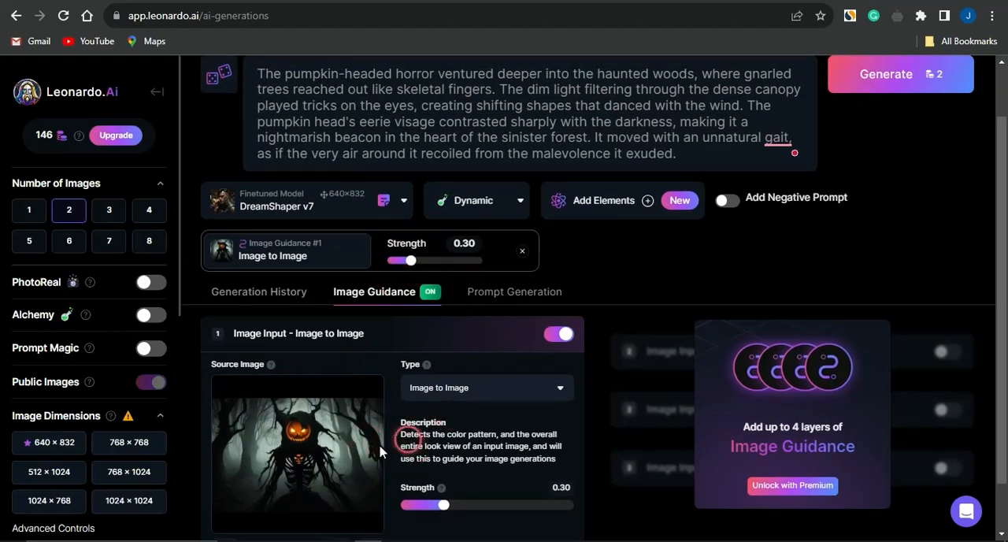
pyautogui.scroll(2, 423, 314)
pyautogui.scroll(-3, 424, 313)
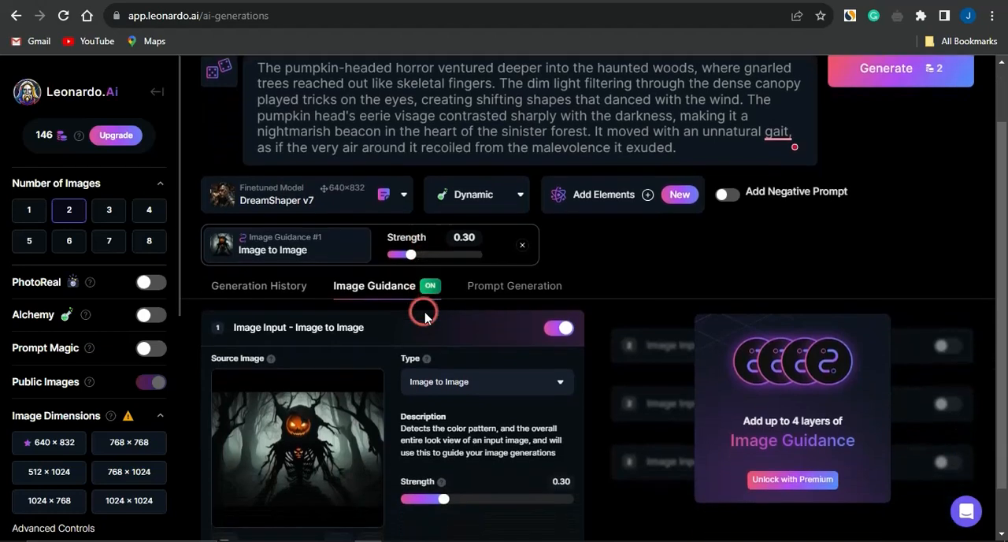
pyautogui.scroll(1, 512, 227)
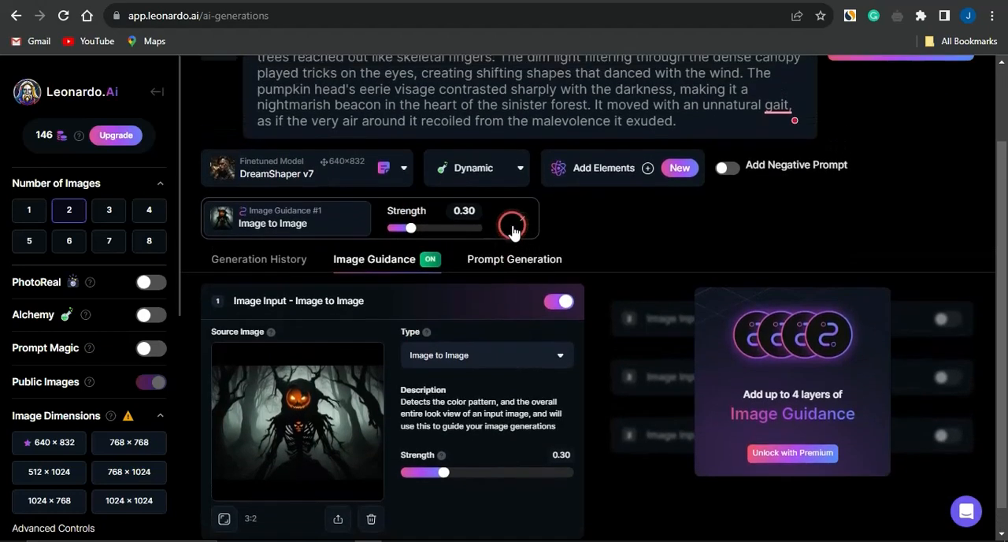
pyautogui.scroll(-1, 516, 371)
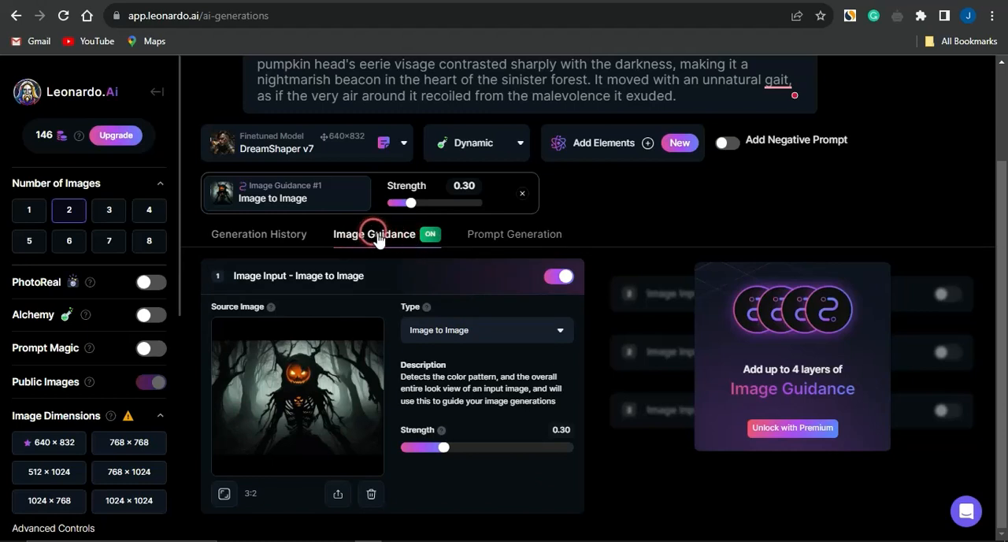
# Open the Prompt Generation tool and review its prompt count choices and basic idea field
pyautogui.click(508, 237)
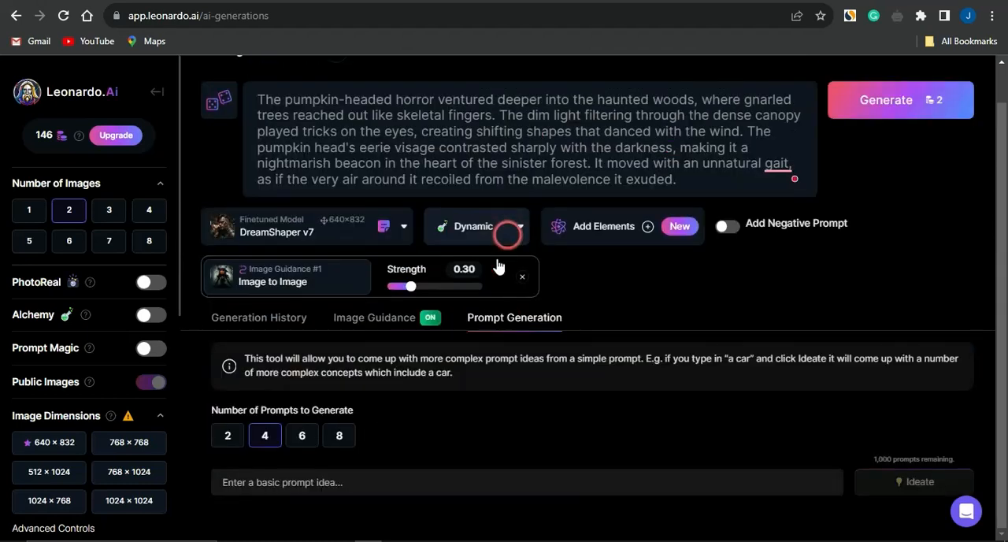
pyautogui.click(309, 488)
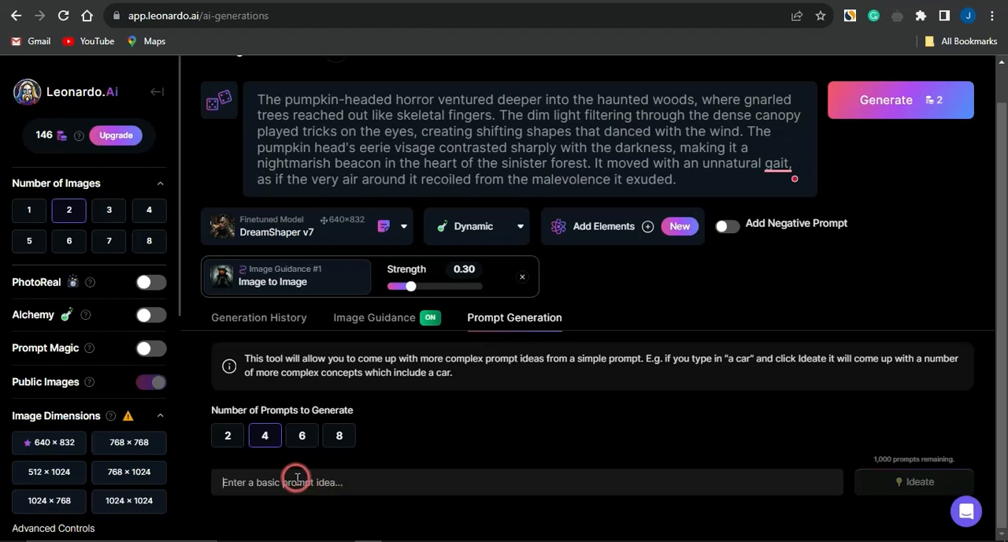
pyautogui.click(229, 436)
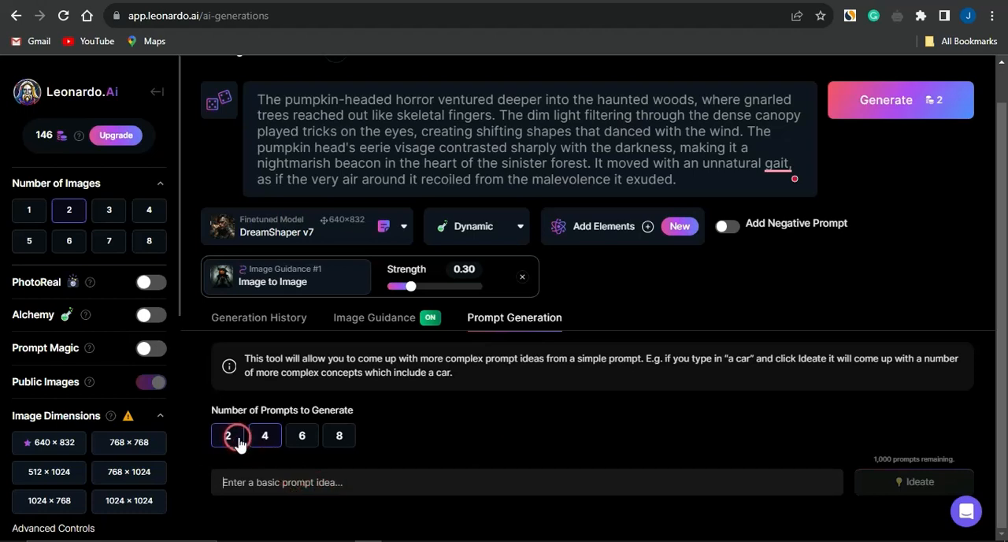
pyautogui.scroll(1, 426, 478)
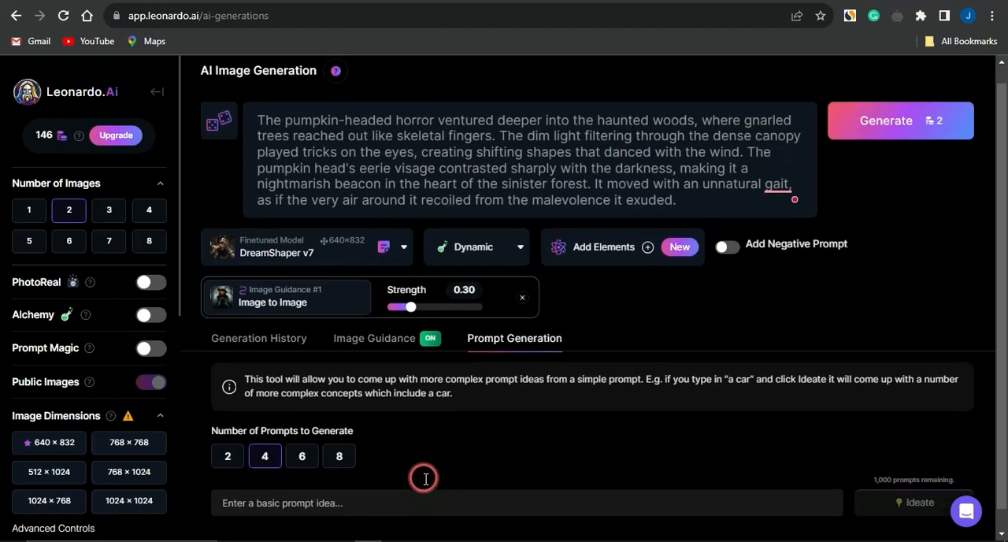
pyautogui.scroll(-1, 426, 478)
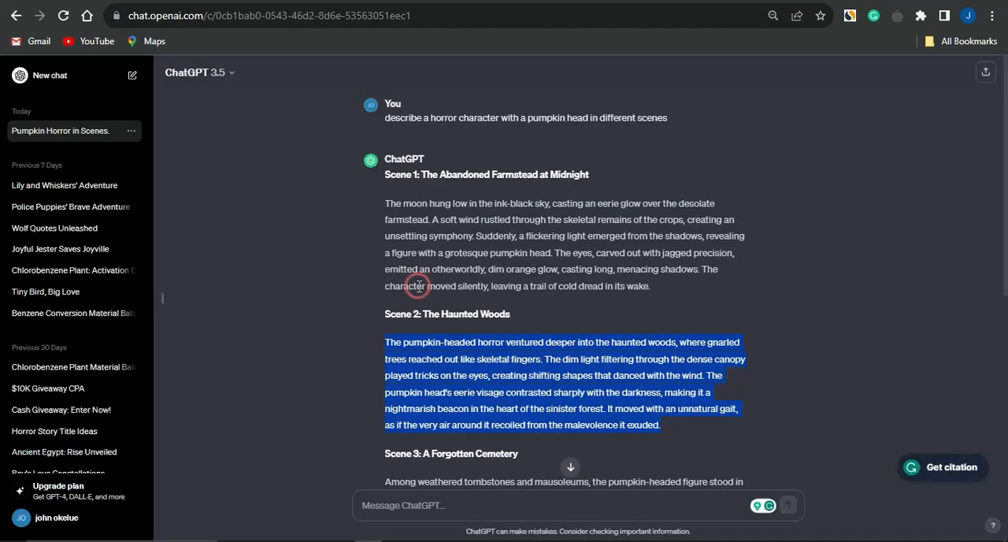
# Copy ChatGPT's Scene 3 forgotten cemetery description into Leonardo.Ai as the basic prompt idea, and ideate four prompts from it
pyautogui.scroll(-4, 418, 285)
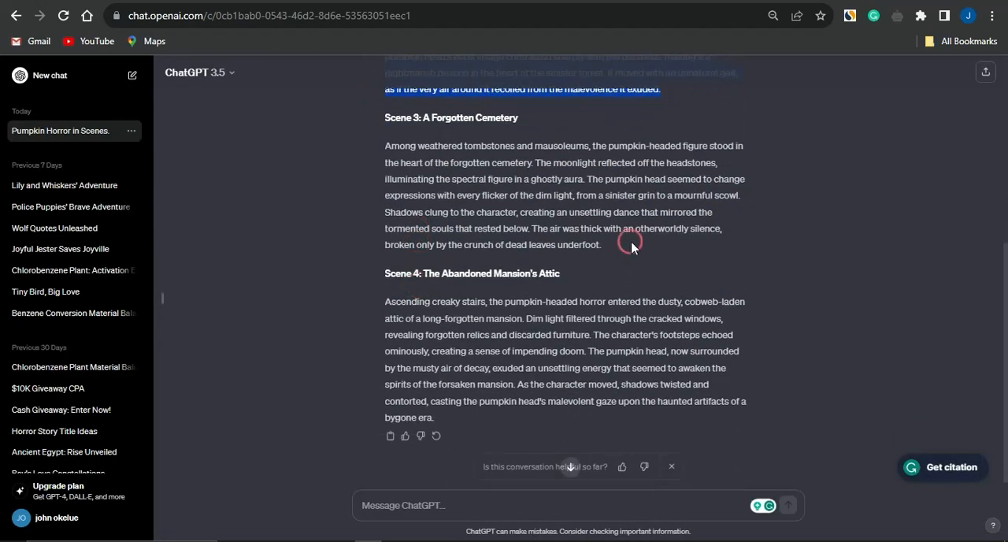
pyautogui.moveTo(610, 245); pyautogui.dragTo(386, 150)
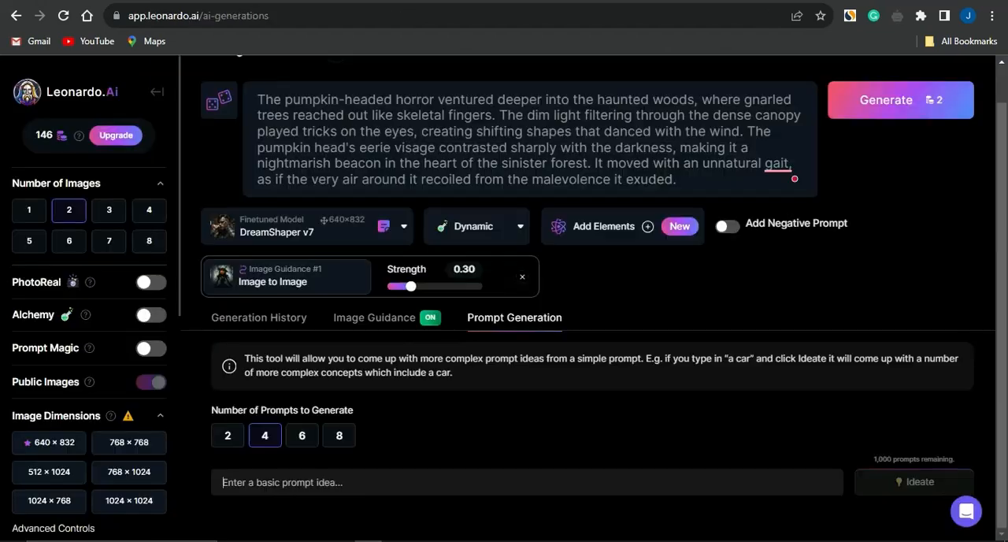
pyautogui.click(315, 475)
pyautogui.hotkey('ctrl', 'v')
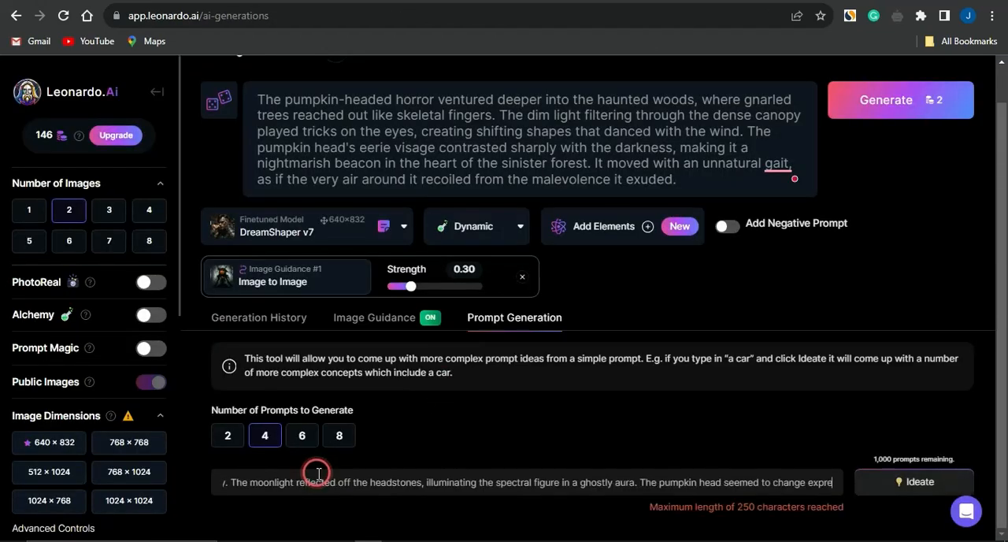
pyautogui.click(487, 475)
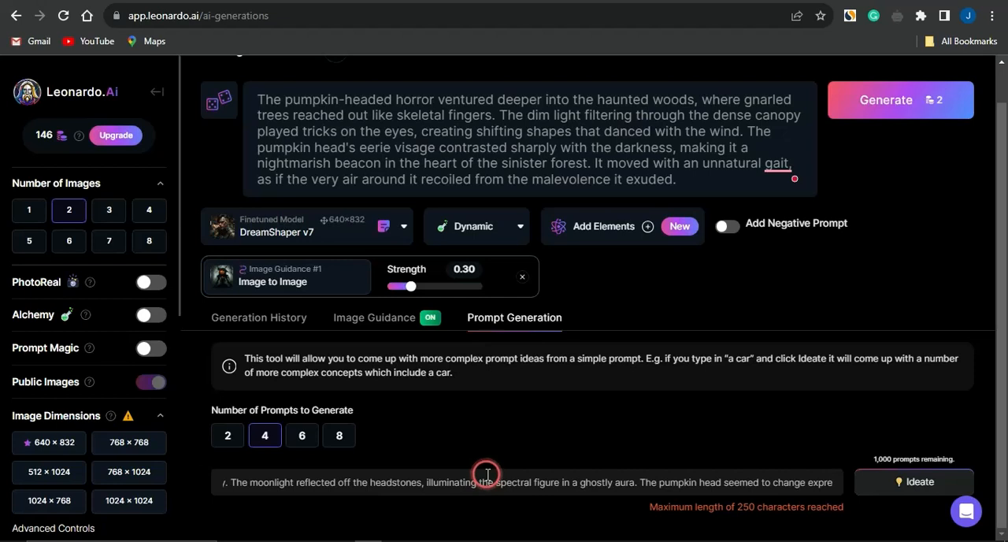
pyautogui.tripleClick(487, 475)
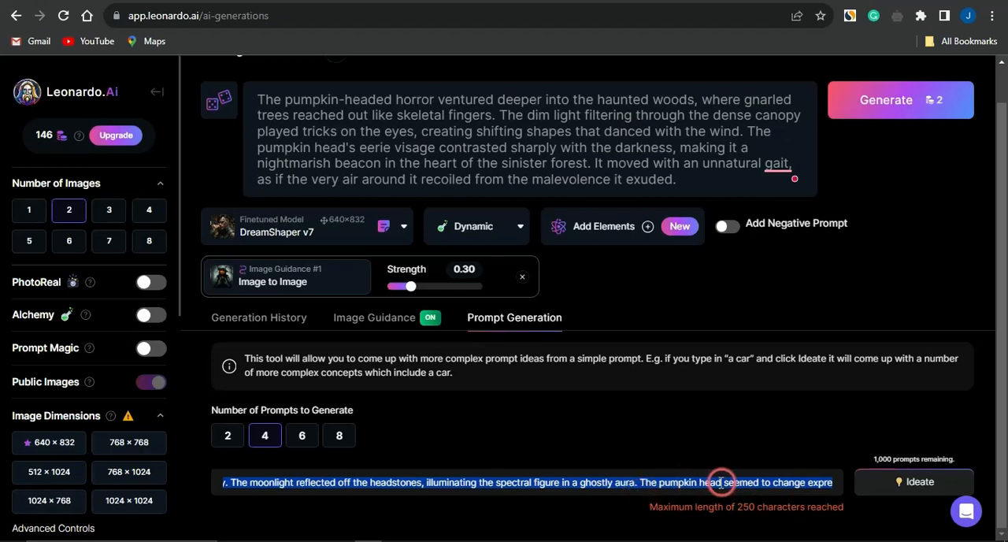
pyautogui.click(569, 484)
pyautogui.click(917, 481)
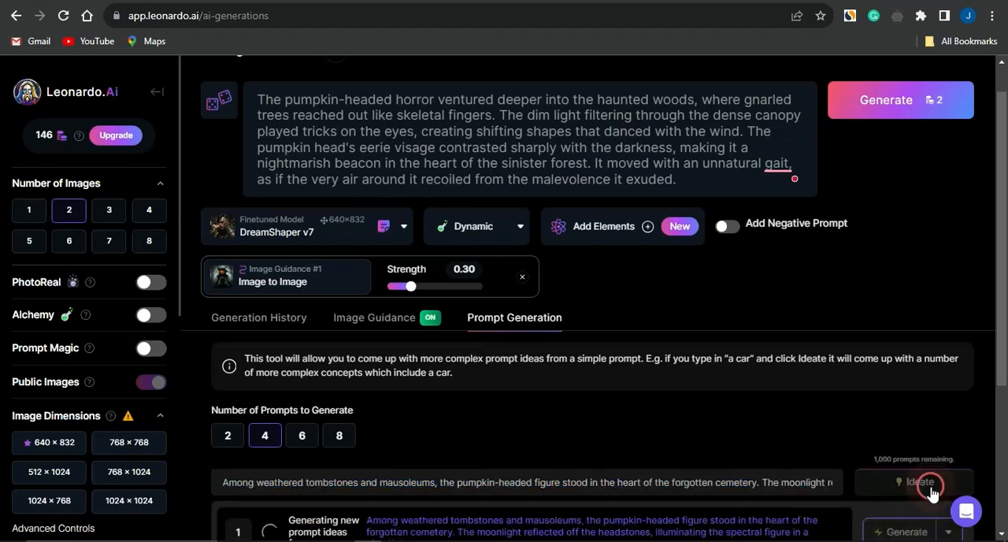
pyautogui.scroll(-1, 767, 429)
pyautogui.scroll(-2, 767, 429)
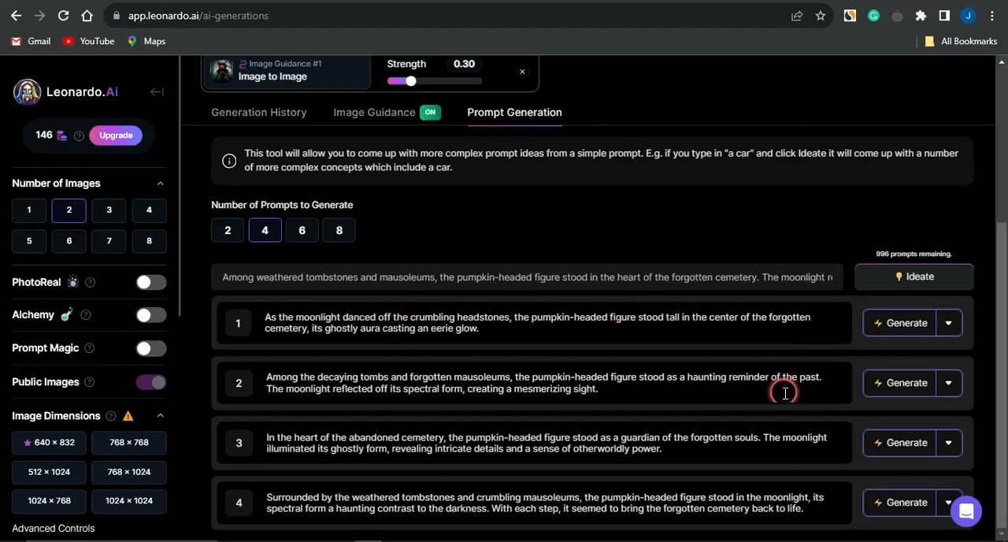
# Generate two images from the first ideated prompt, about the moonlight dancing off the crumbling headstones
pyautogui.click(900, 324)
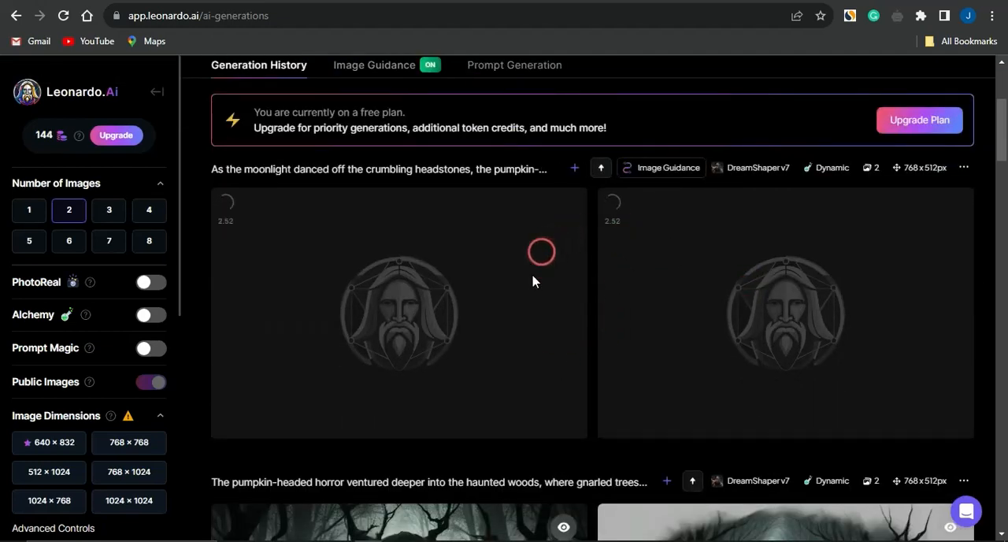
pyautogui.scroll(-3, 556, 335)
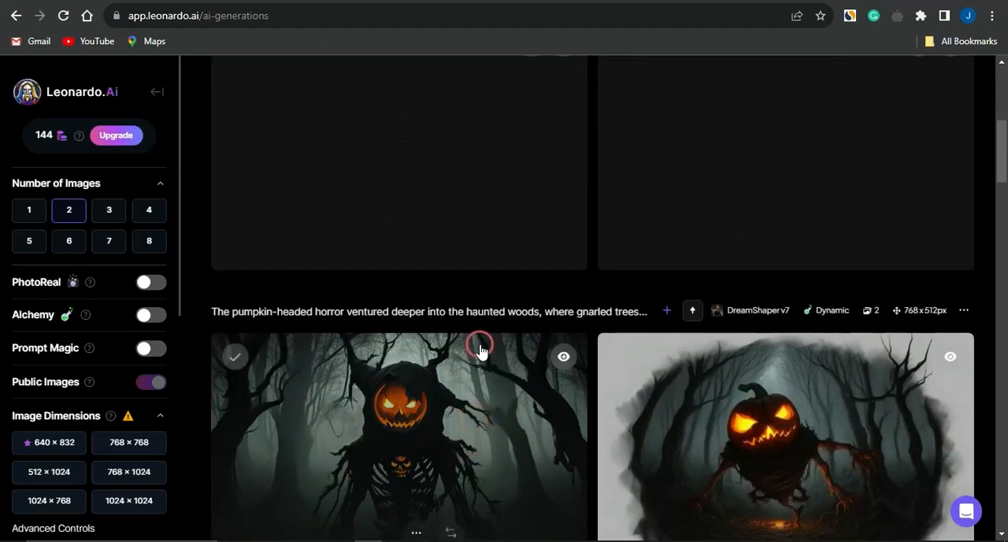
pyautogui.scroll(4, 479, 346)
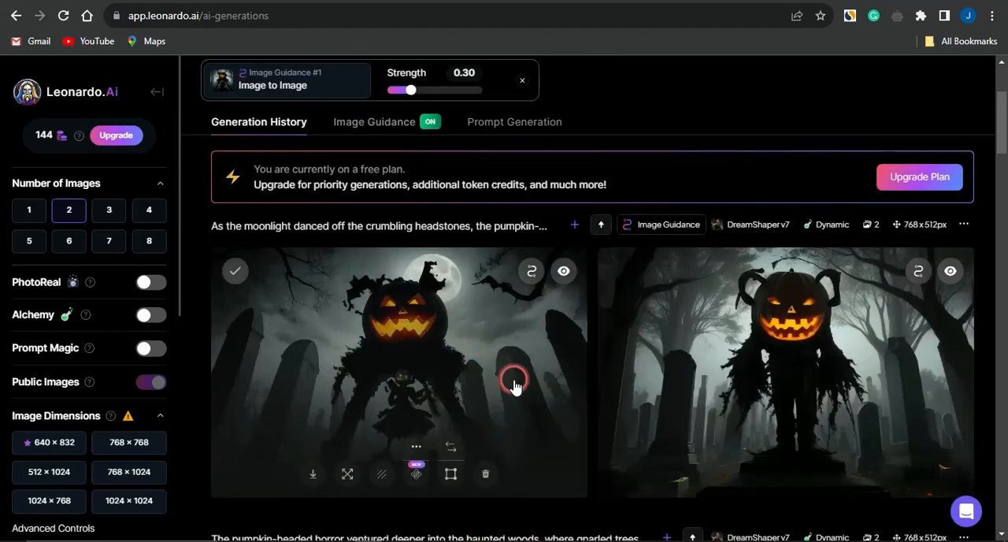
# Compare the two new cemetery images with the earlier haunted woods images and the prompt used for them
pyautogui.scroll(-3, 512, 384)
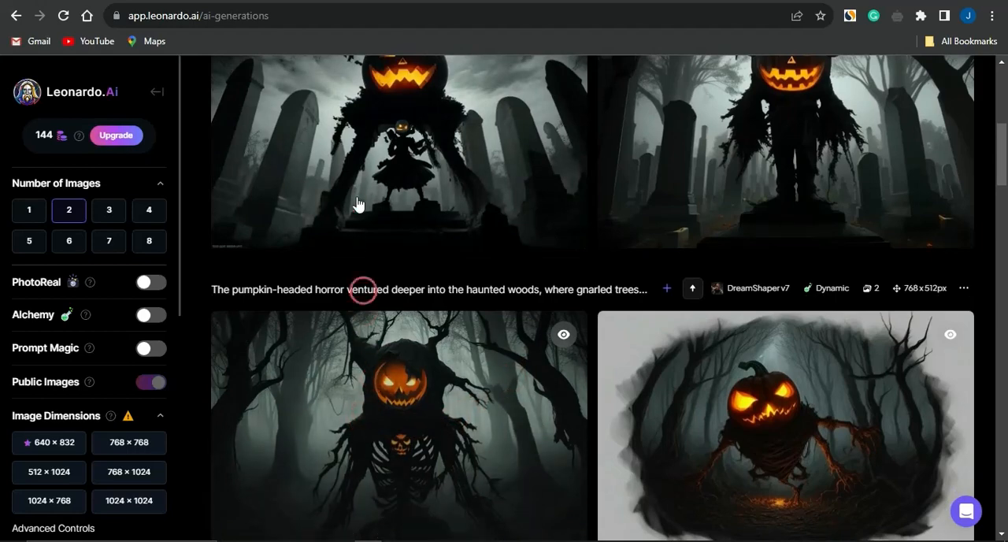
pyautogui.scroll(2, 677, 161)
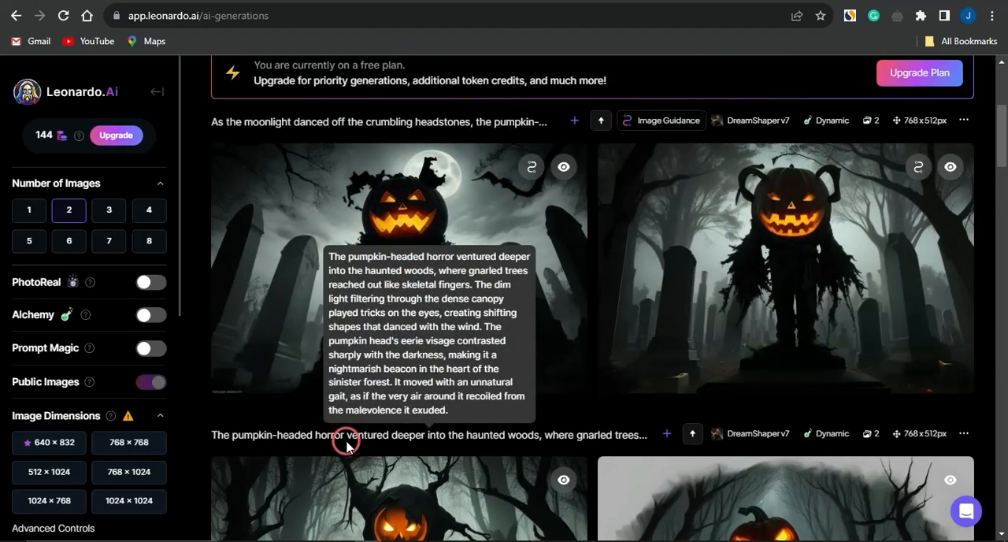
pyautogui.scroll(-2, 344, 441)
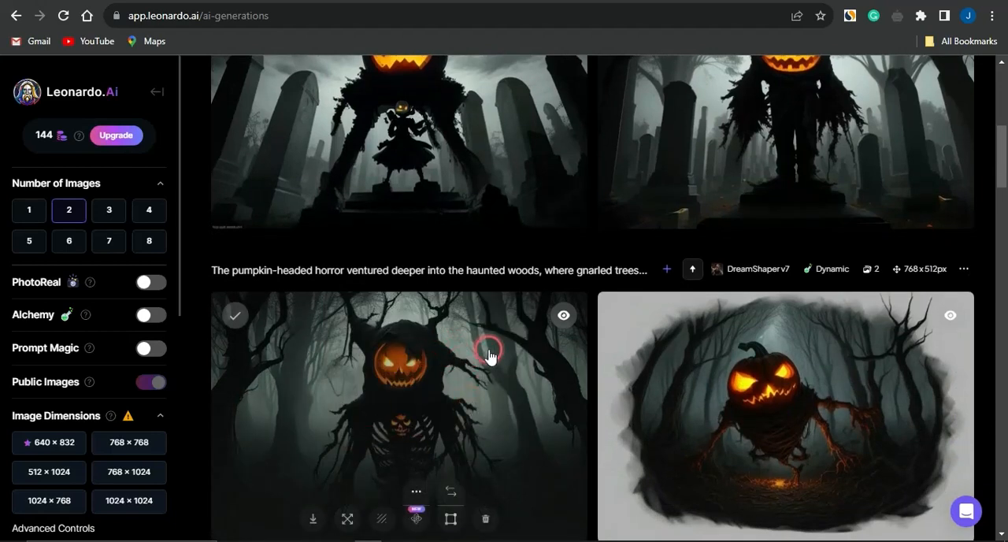
pyautogui.scroll(3, 488, 354)
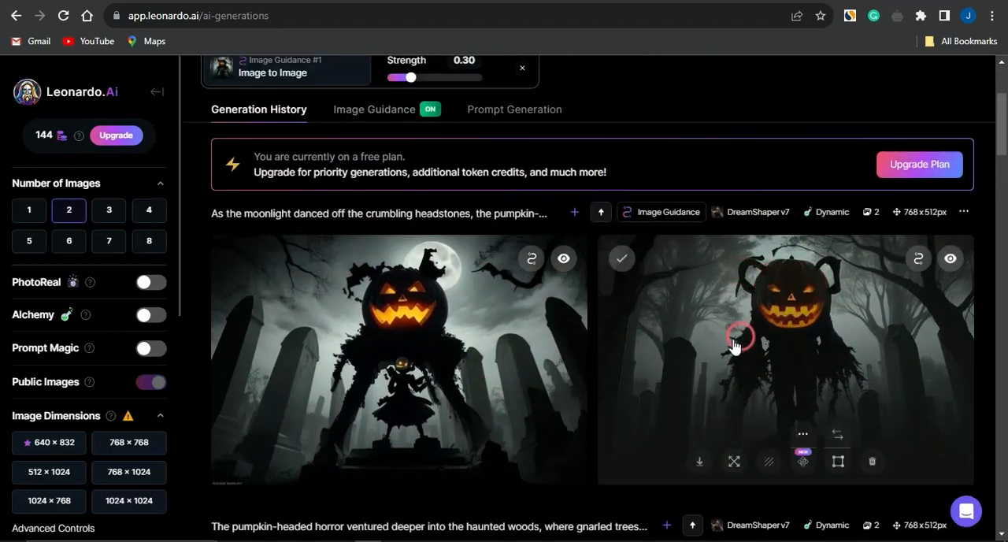
pyautogui.scroll(2, 602, 323)
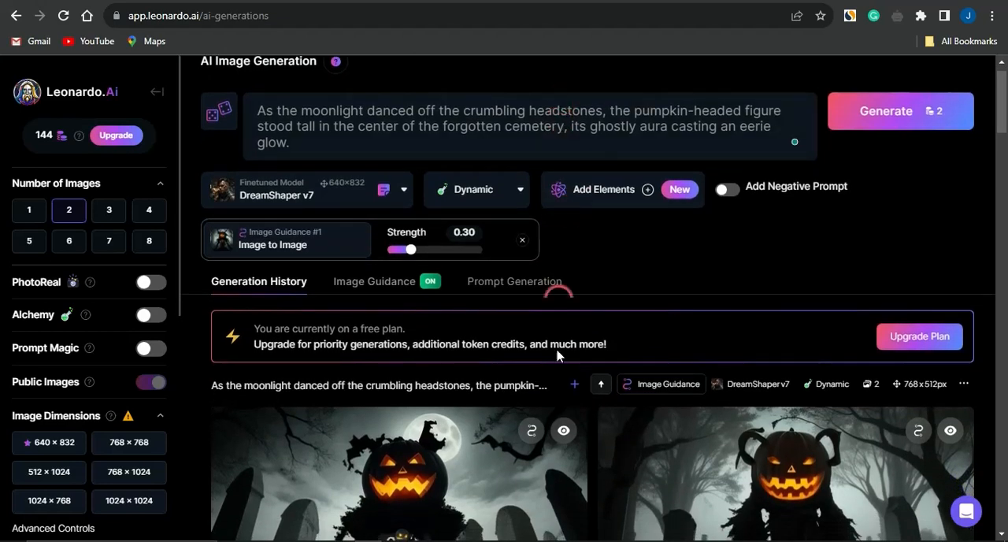
pyautogui.scroll(-4, 491, 286)
pyautogui.scroll(-2, 464, 472)
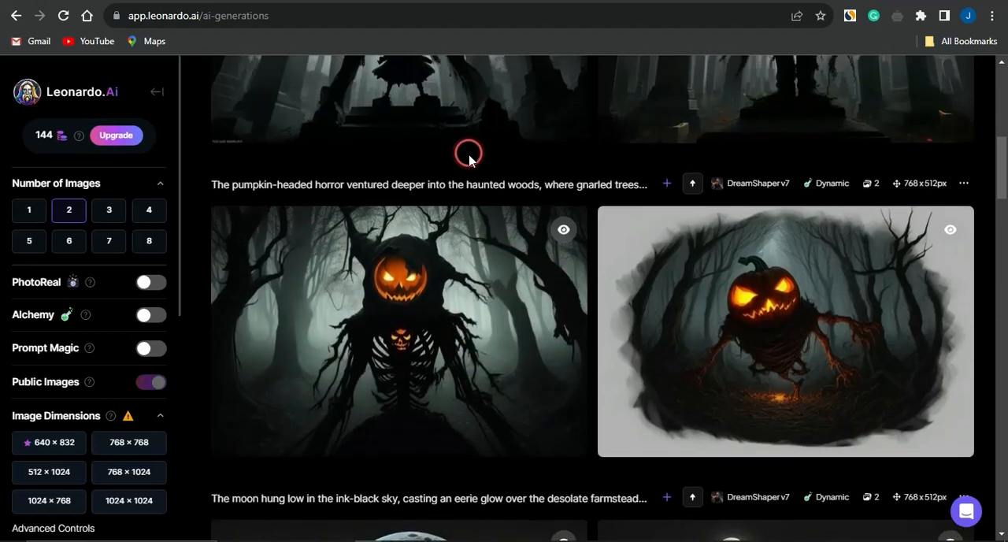
pyautogui.scroll(2, 432, 382)
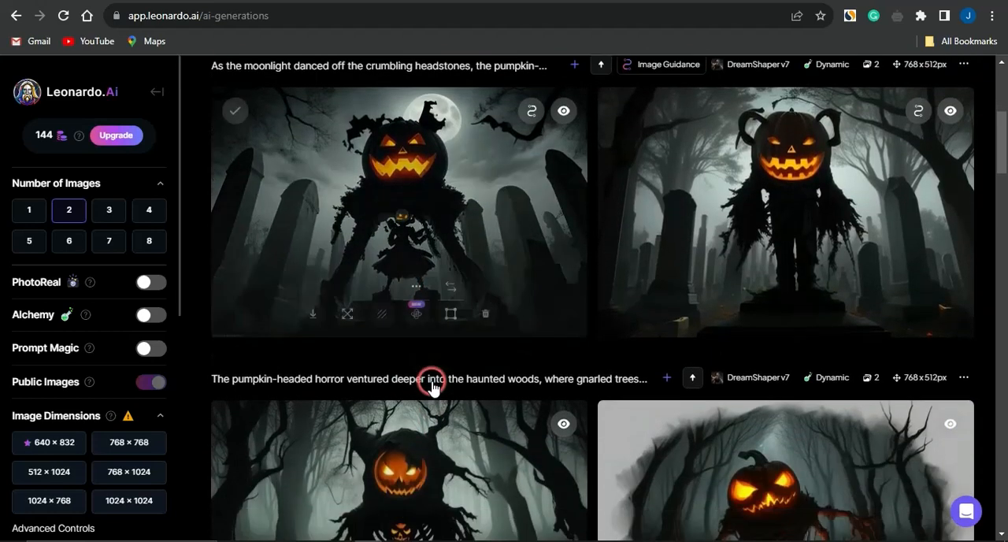
# Use the first haunted woods image, with the skeletal body, as image guidance input again and review its type, strength and the current prompt
pyautogui.scroll(-2, 435, 393)
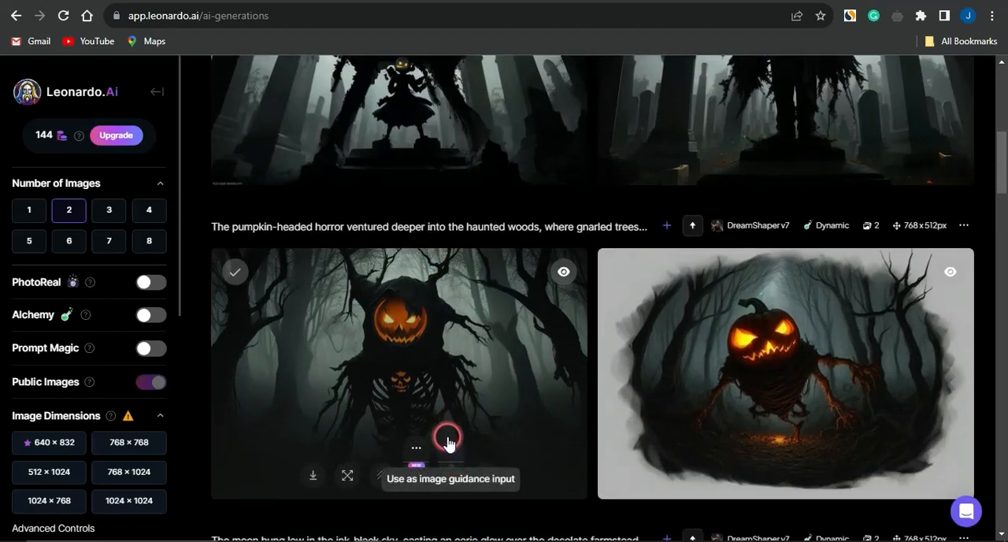
pyautogui.click(450, 446)
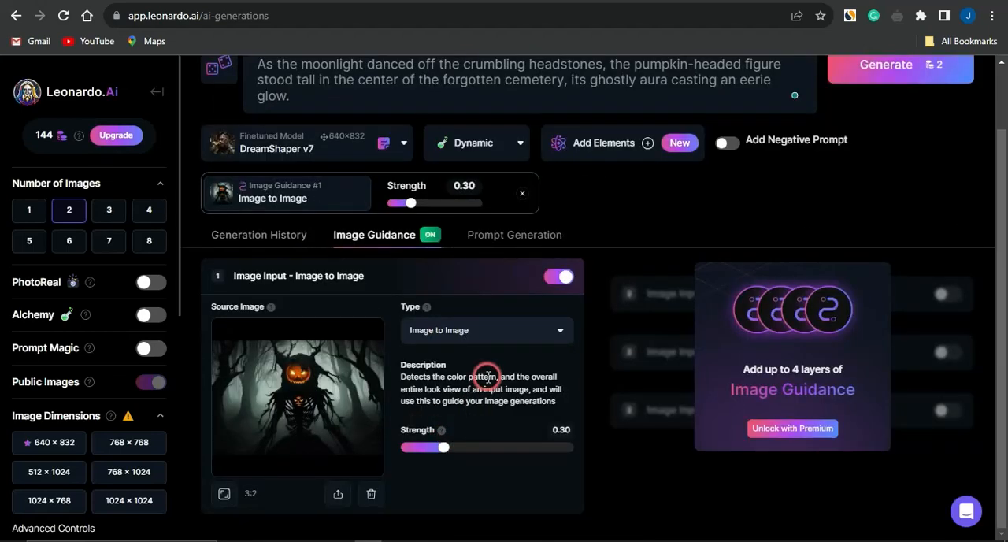
pyautogui.click(497, 330)
pyautogui.scroll(1, 492, 338)
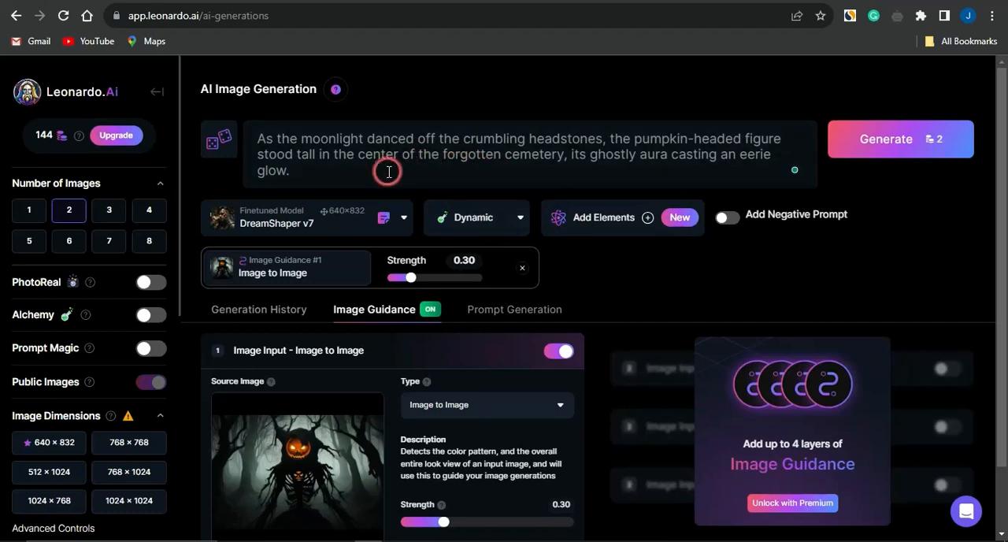
pyautogui.click(293, 177)
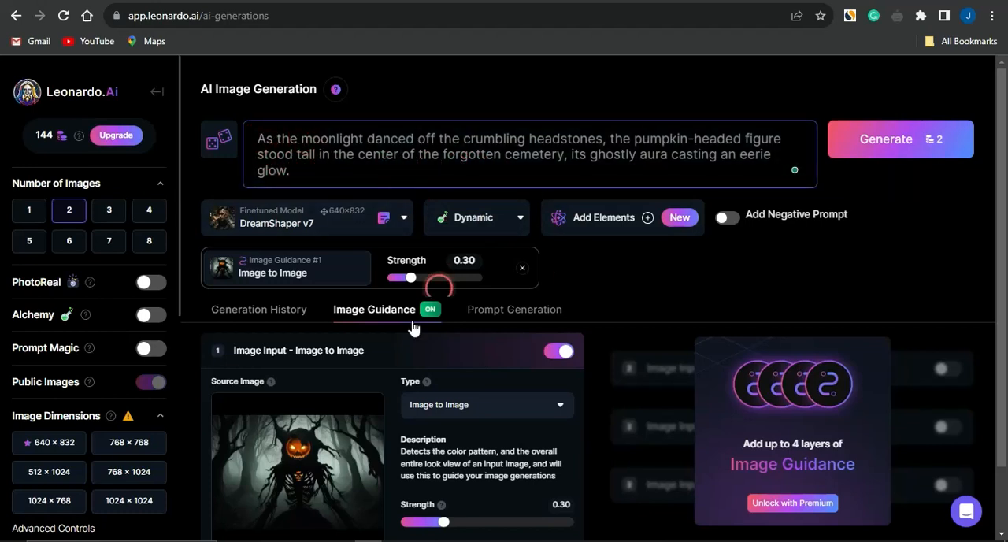
pyautogui.scroll(-1, 331, 390)
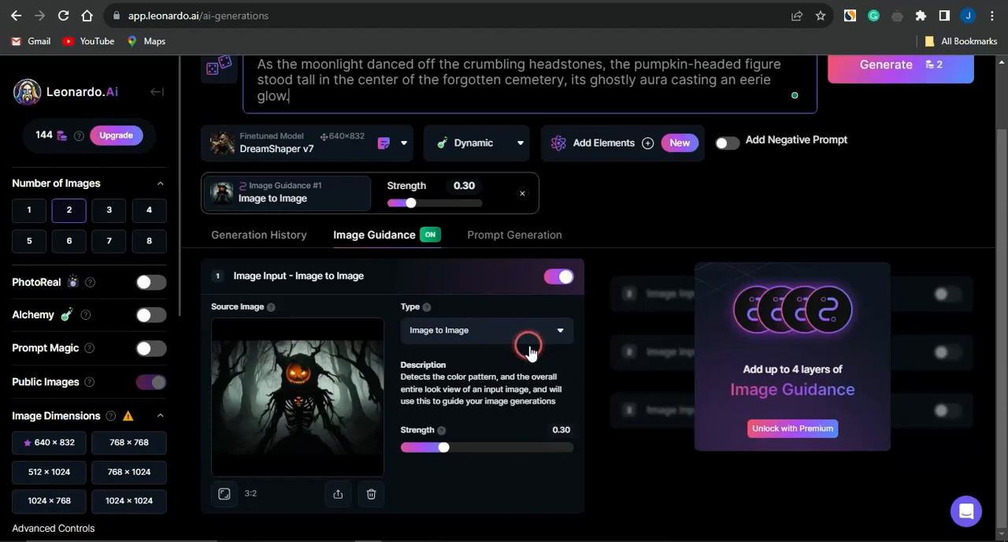
pyautogui.scroll(1, 528, 350)
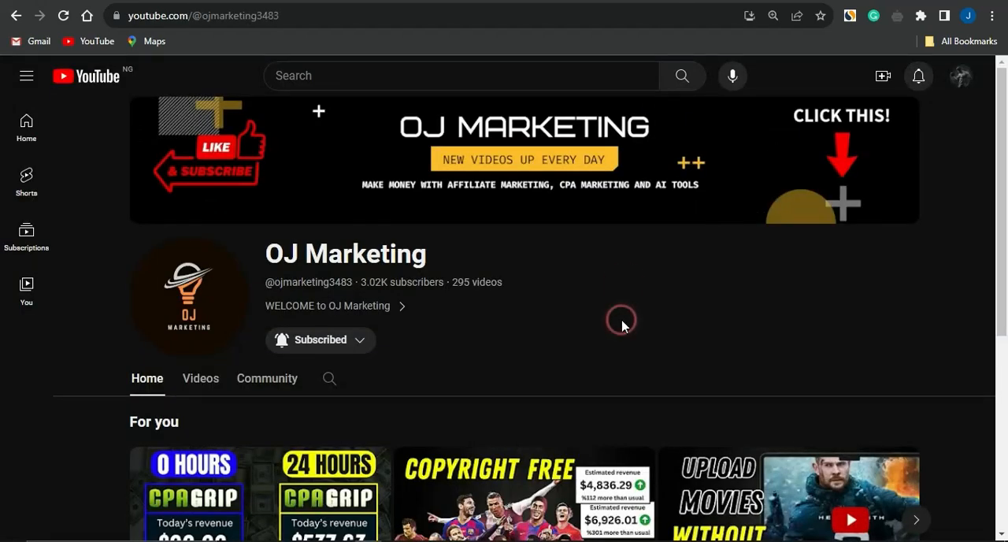
# Switch to the OJ Marketing YouTube channel, list its videos and check the subscription notification options without changing them
pyautogui.click(201, 378)
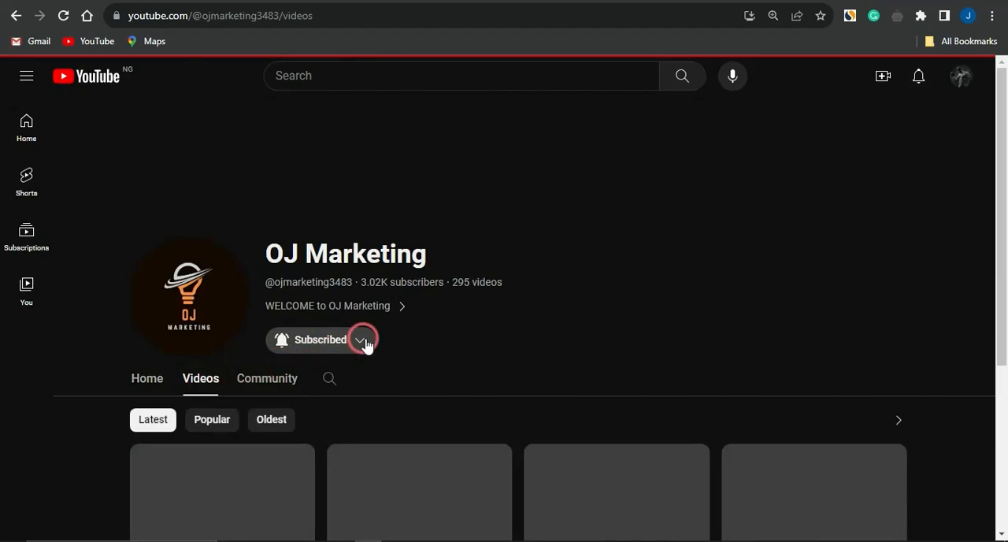
pyautogui.click(361, 341)
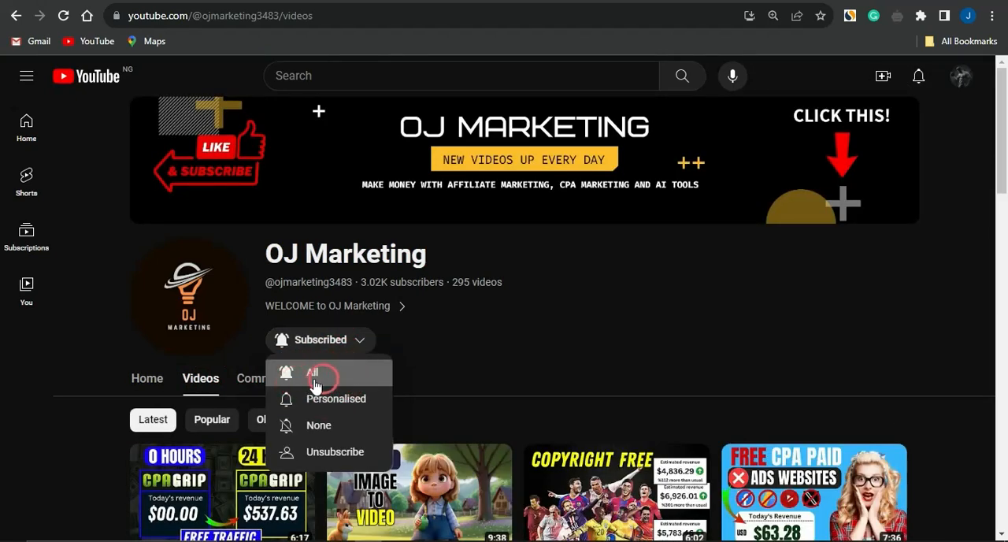
pyautogui.click(415, 360)
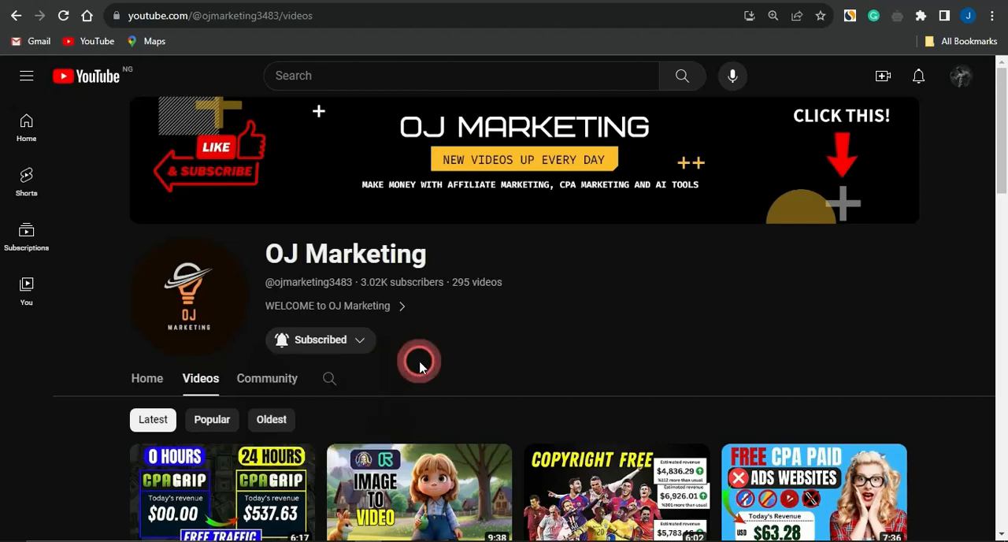
# Browse the OJ Marketing channel's latest uploaded videos
pyautogui.scroll(-3, 418, 362)
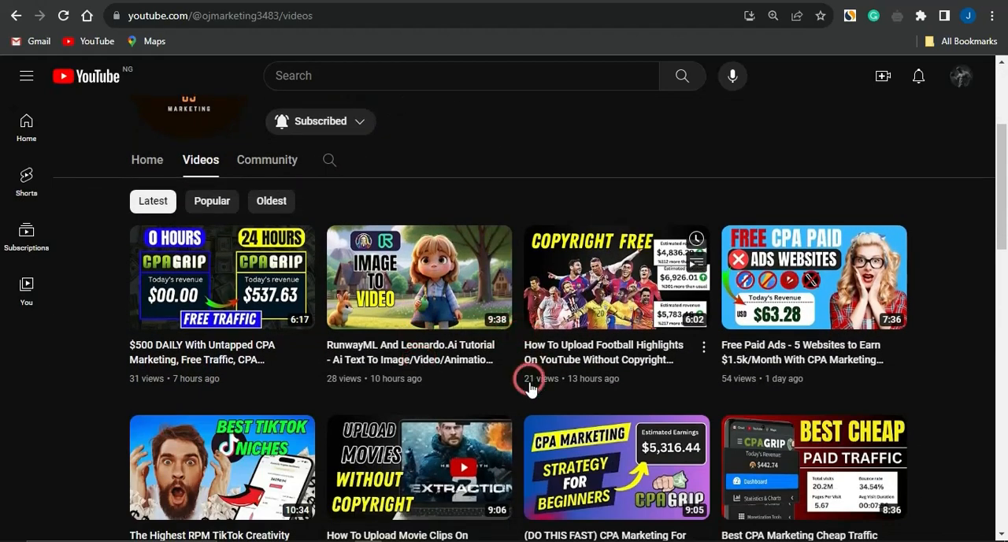
pyautogui.scroll(-1, 530, 402)
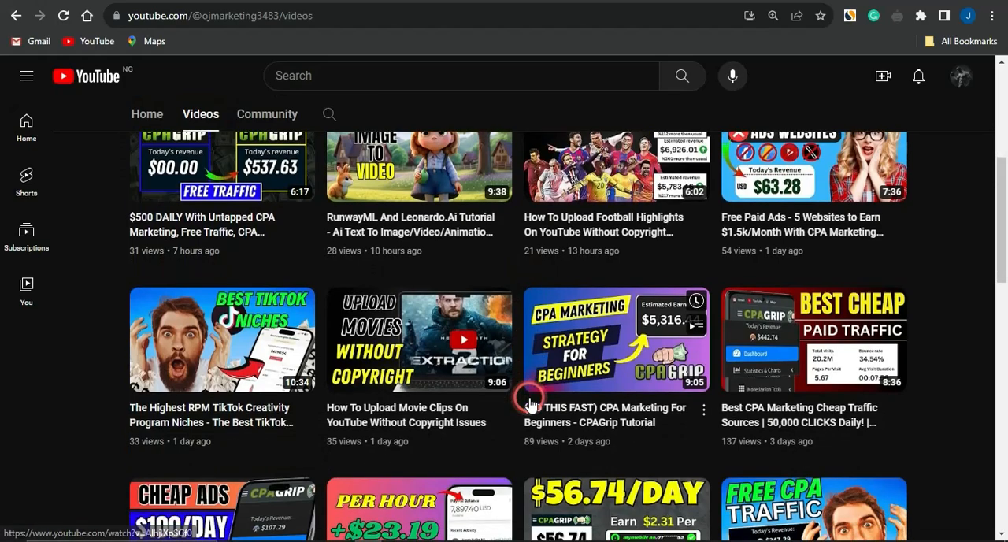
pyautogui.scroll(1, 520, 455)
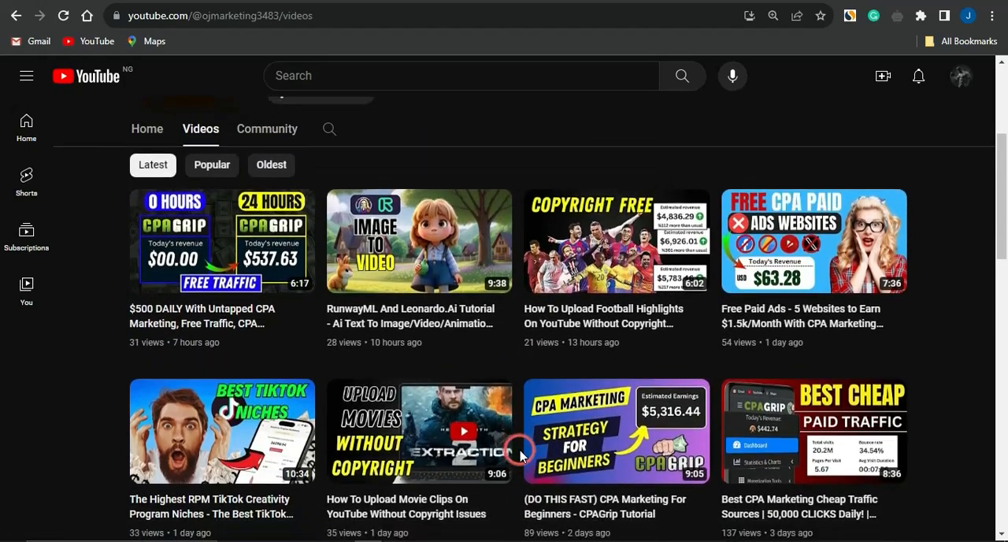
pyautogui.scroll(-3, 520, 455)
pyautogui.scroll(-2, 520, 452)
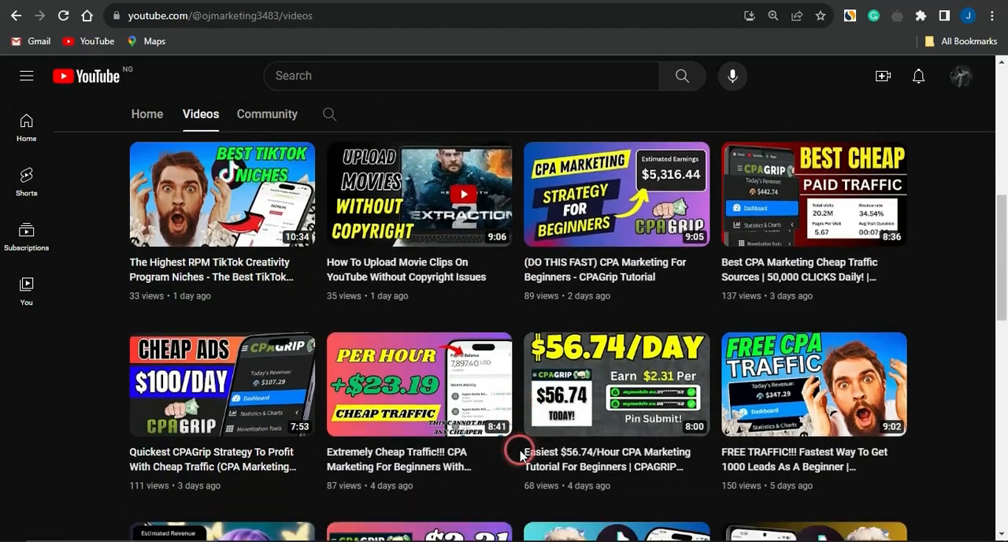
pyautogui.scroll(10, 522, 450)
pyautogui.scroll(-3, 485, 463)
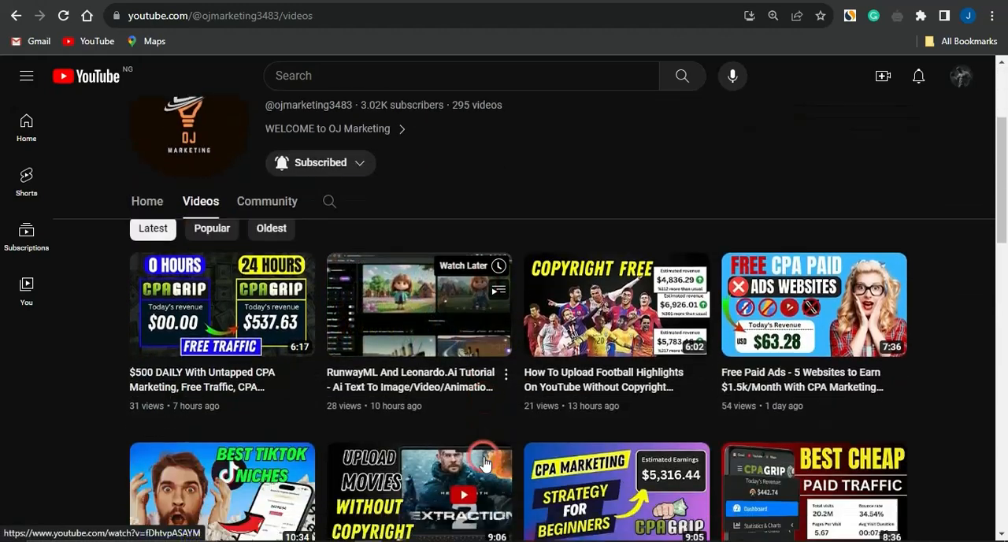